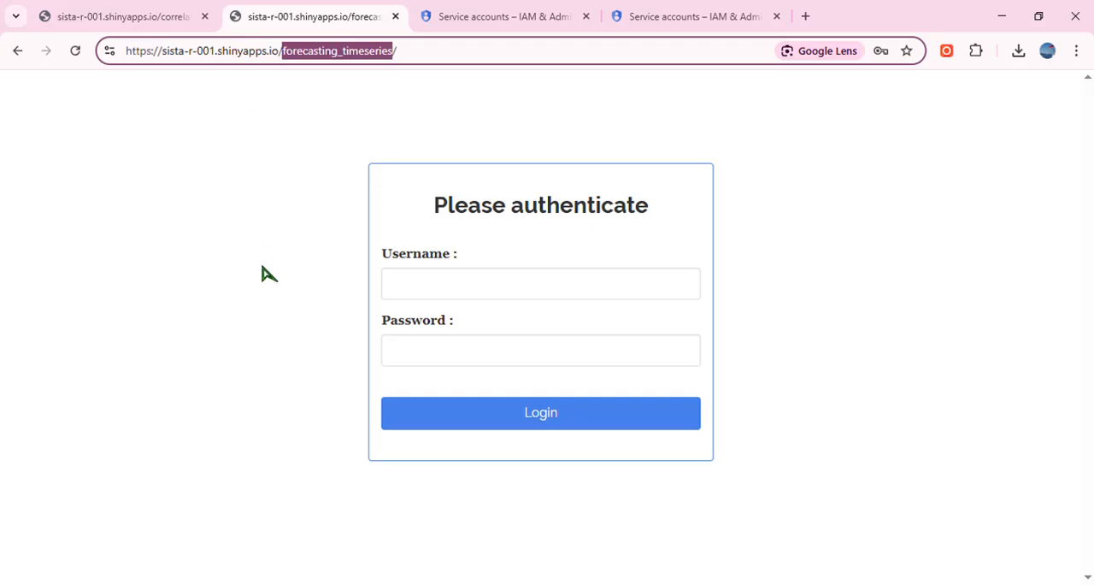
Log in to the forecasting_timeseries app with the username admin and the account password.
click(263, 267)
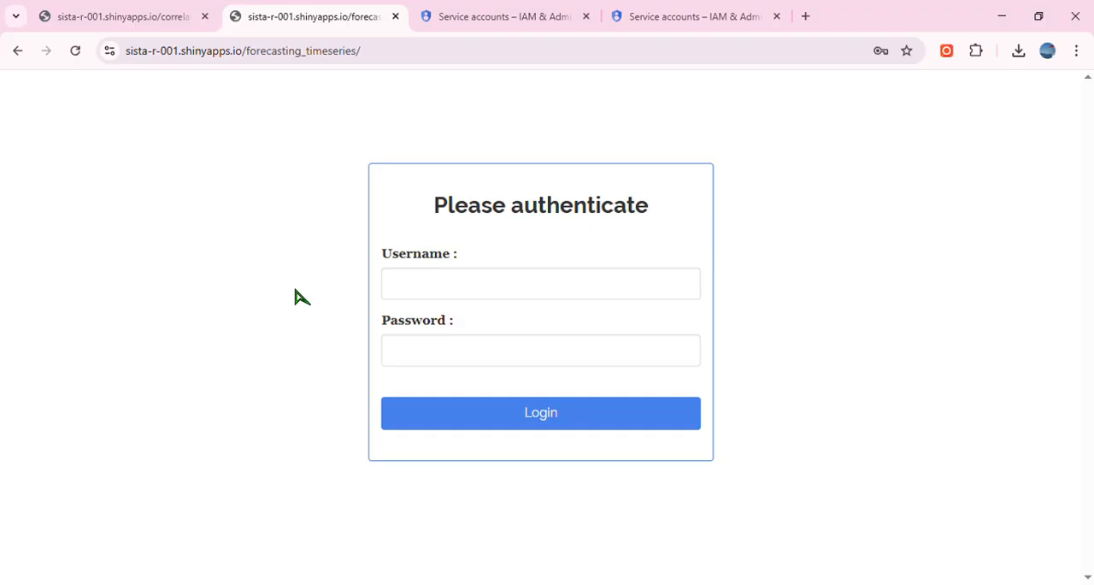
click(409, 295)
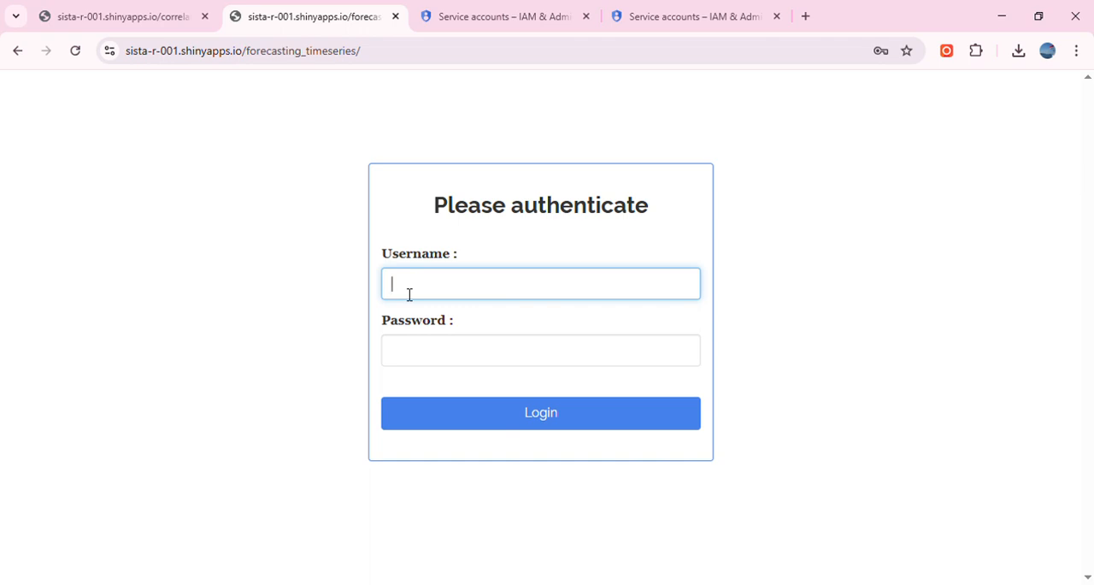
text(admin)
click(427, 363)
text(••)
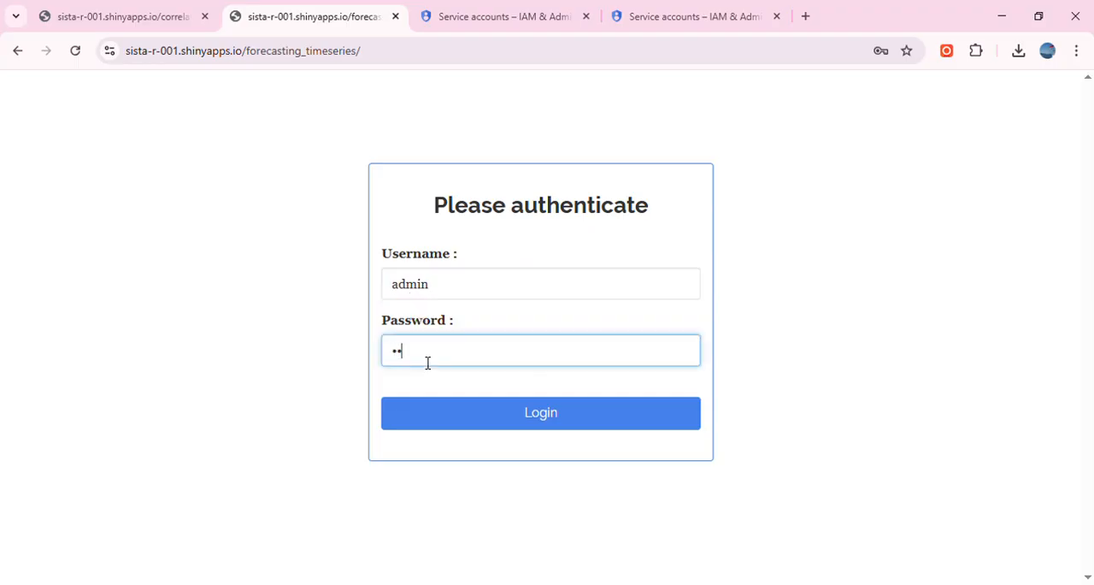
text(•••••••)
key(Return)
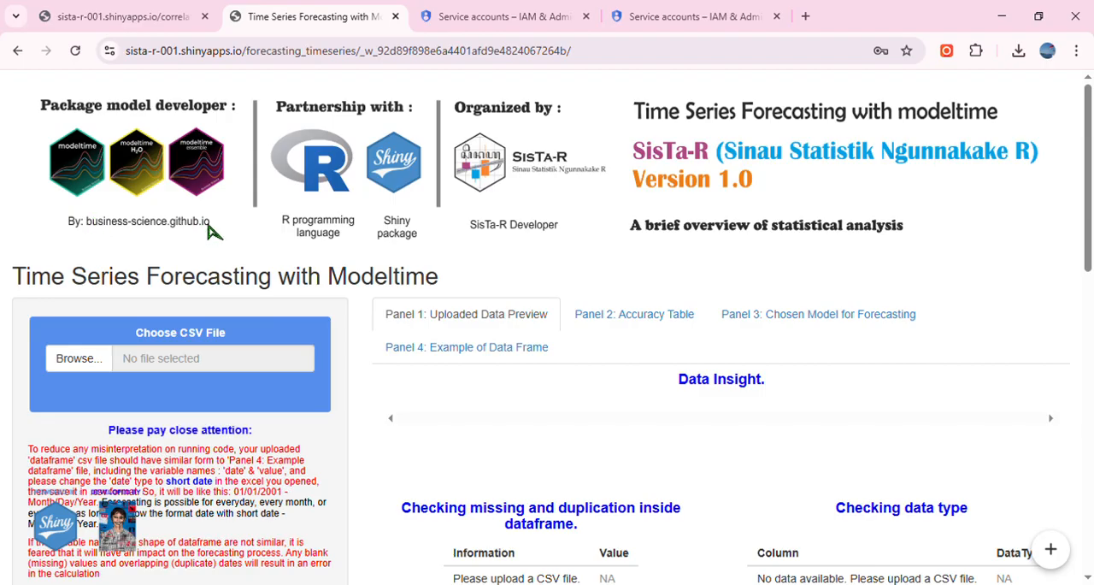
scroll(287, 317, down, 1)
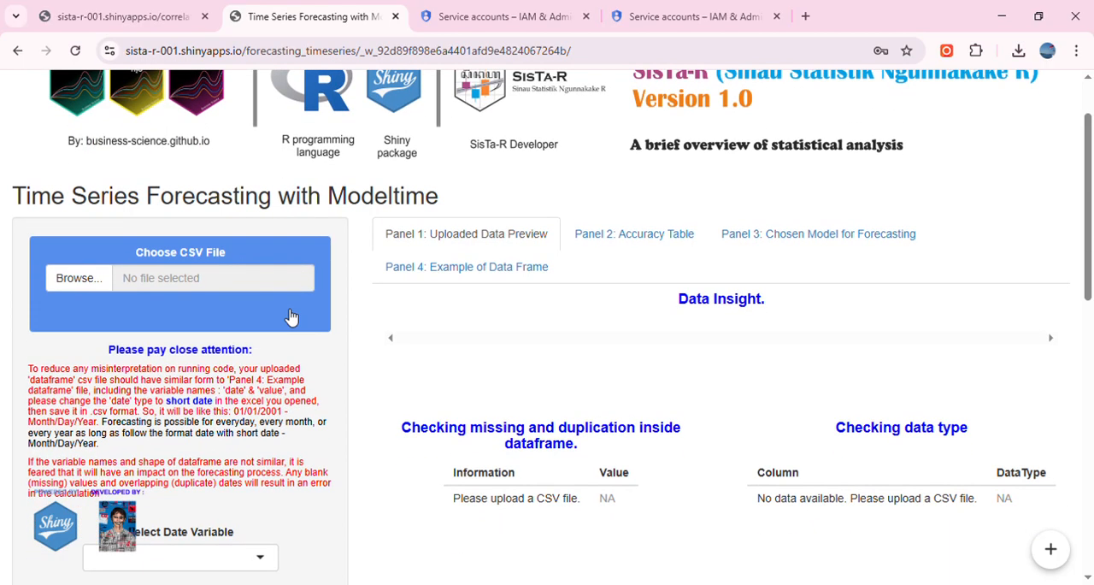
scroll(290, 316, up, 1)
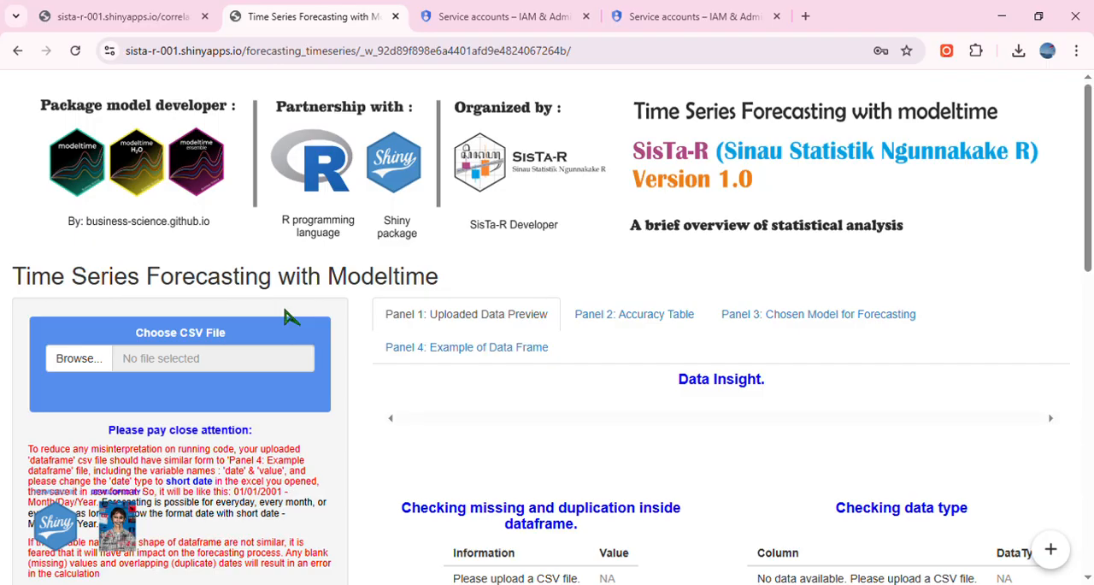
scroll(284, 309, down, 1)
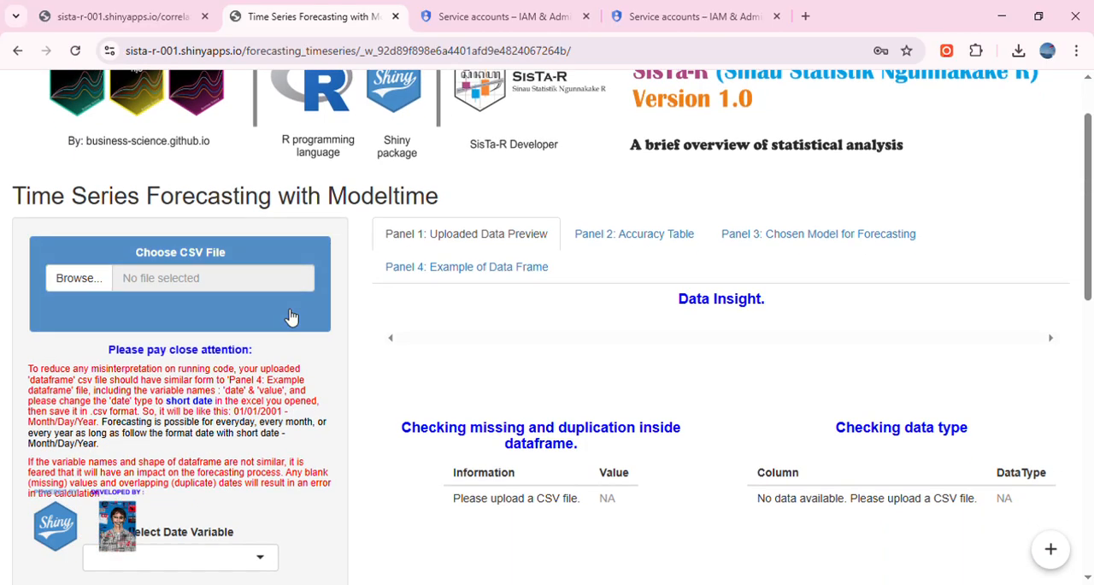
scroll(275, 346, up, 1)
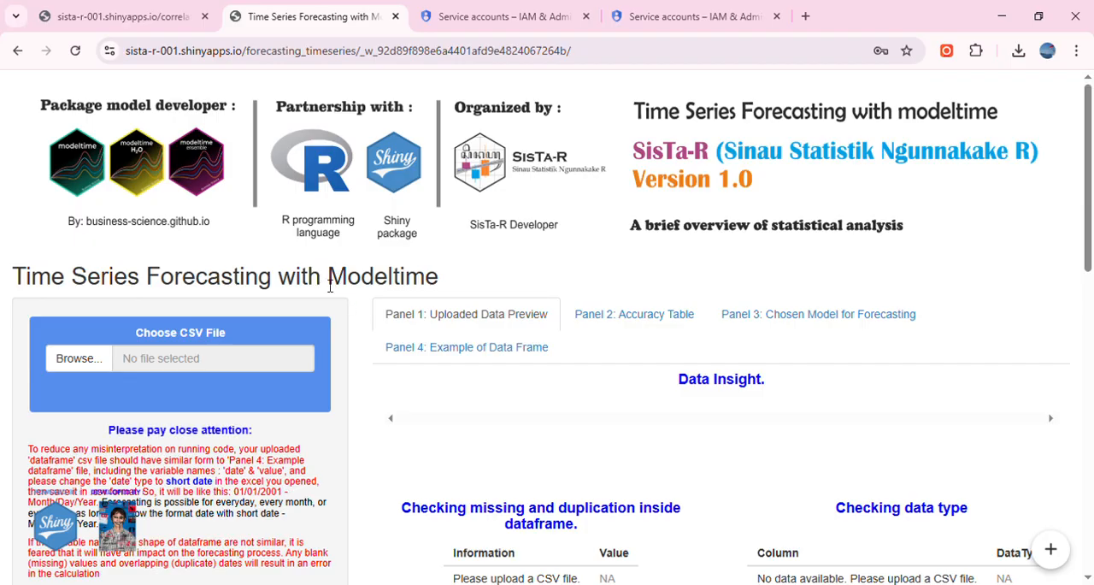
scroll(338, 276, down, 1)
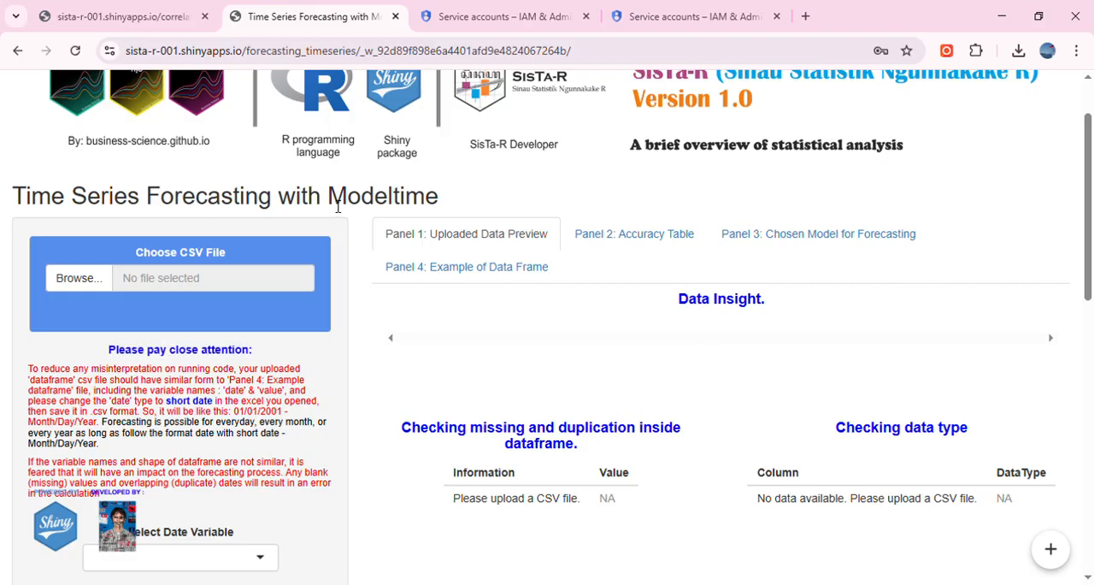
scroll(337, 198, up, 1)
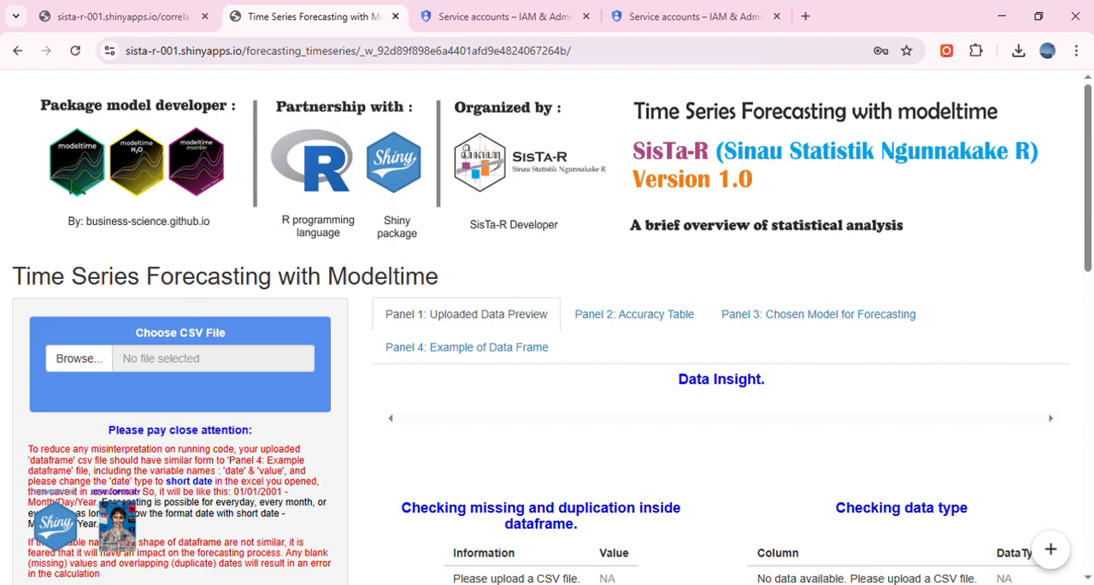
Upload example_dataframe.csv as the CSV data file and highlight the upload status message.
scroll(271, 279, down, 2)
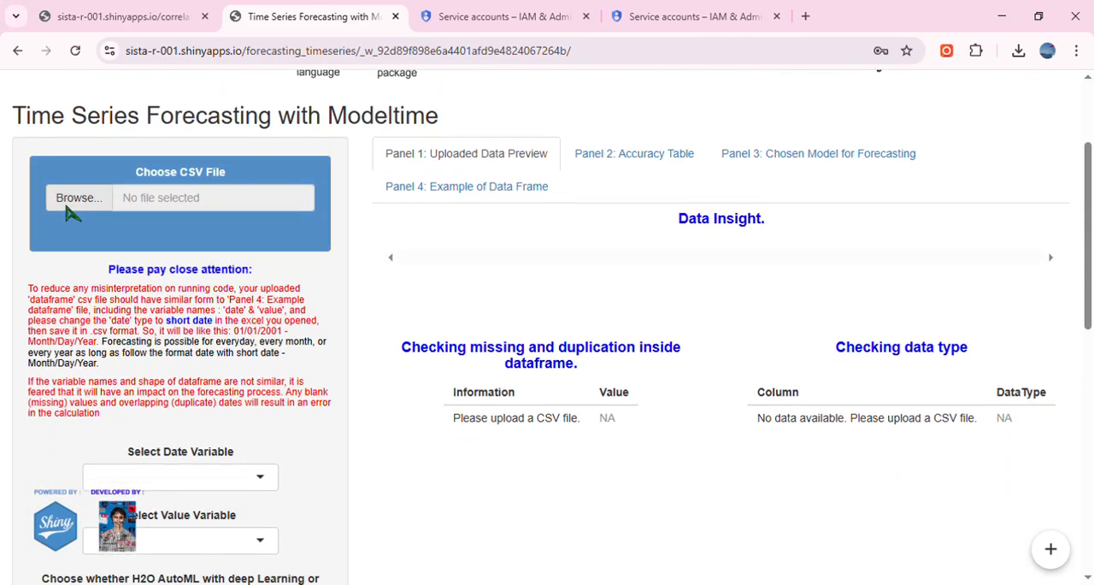
click(66, 207)
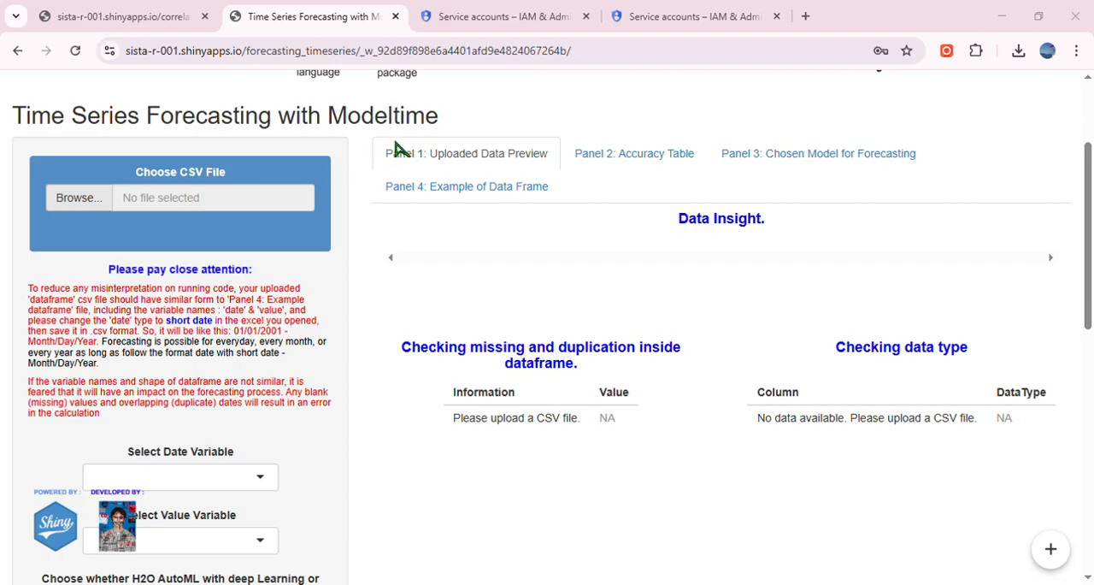
double_click(431, 203)
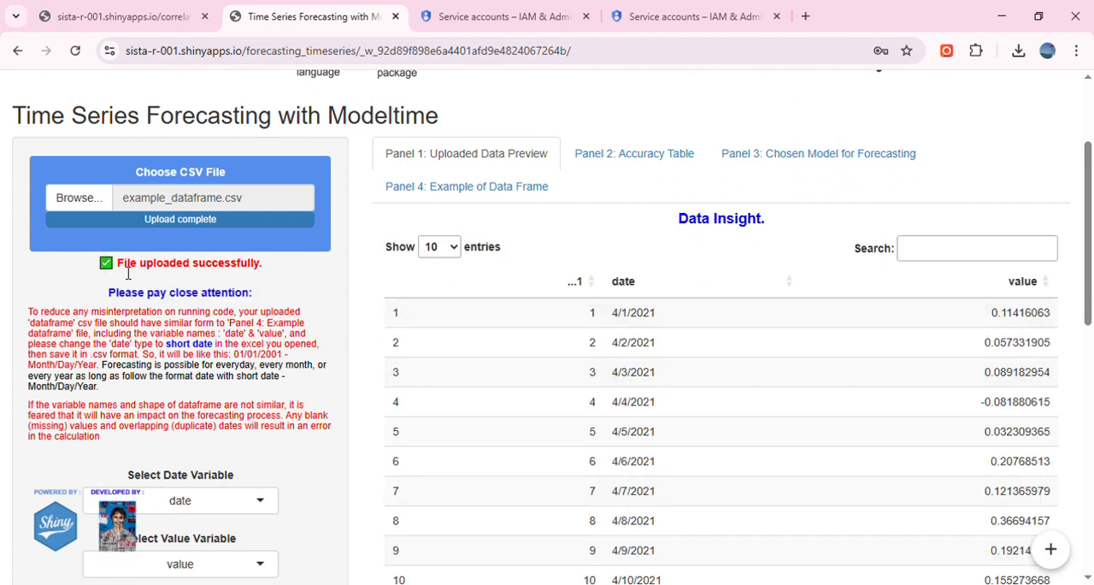
drag(109, 267, 265, 265)
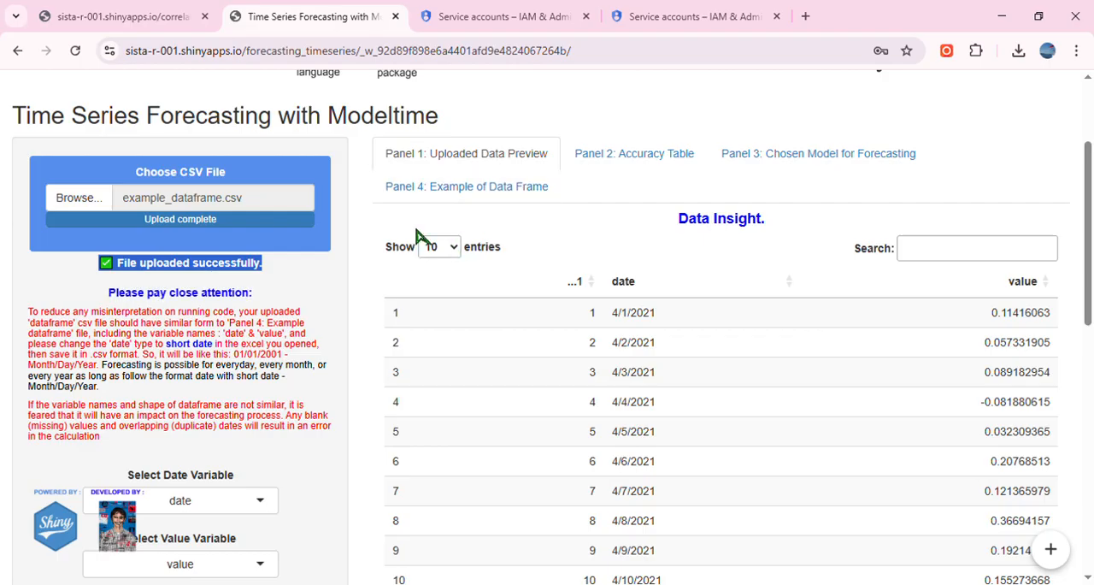
Show the example data frame and highlight its date and value column headings.
click(449, 195)
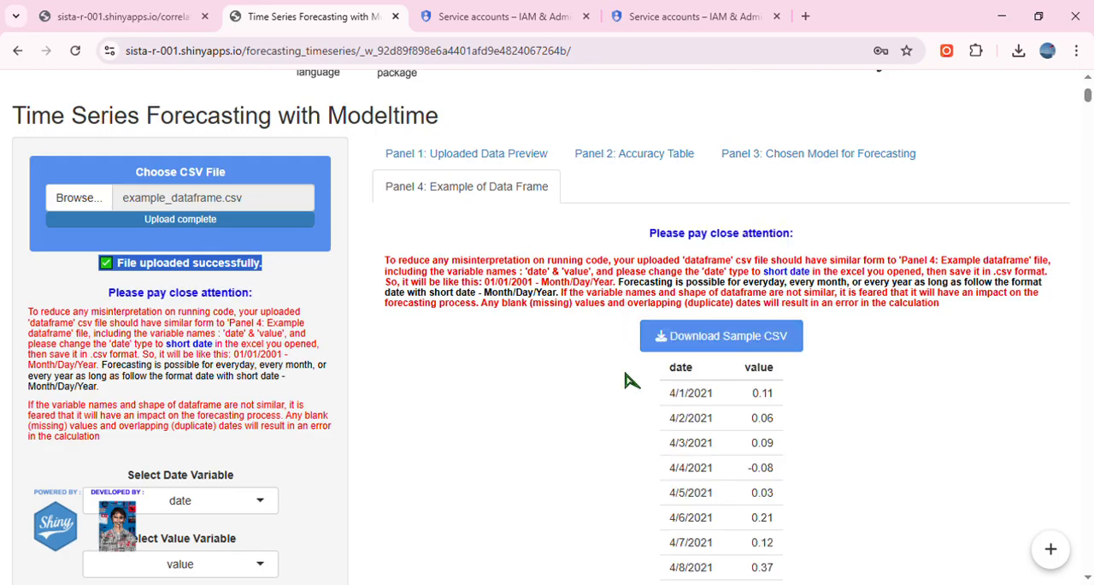
scroll(571, 382, up, 1)
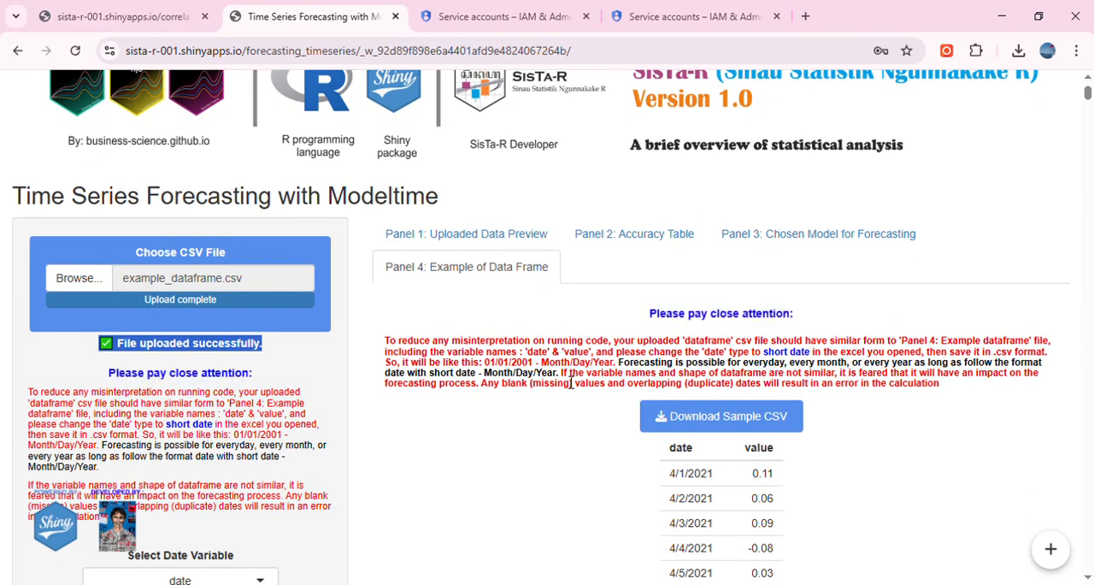
scroll(571, 383, down, 1)
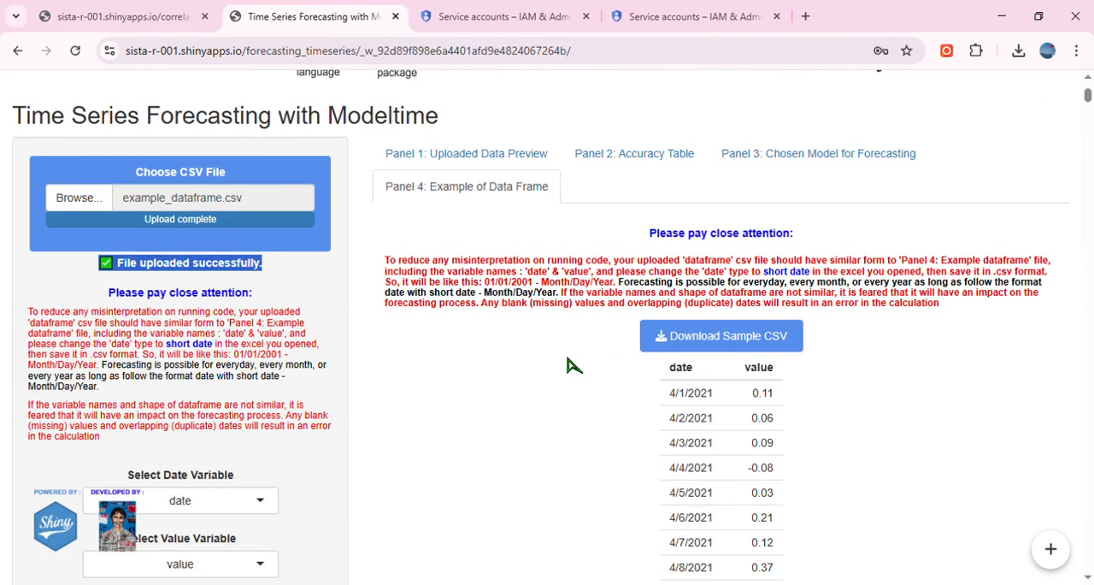
double_click(680, 368)
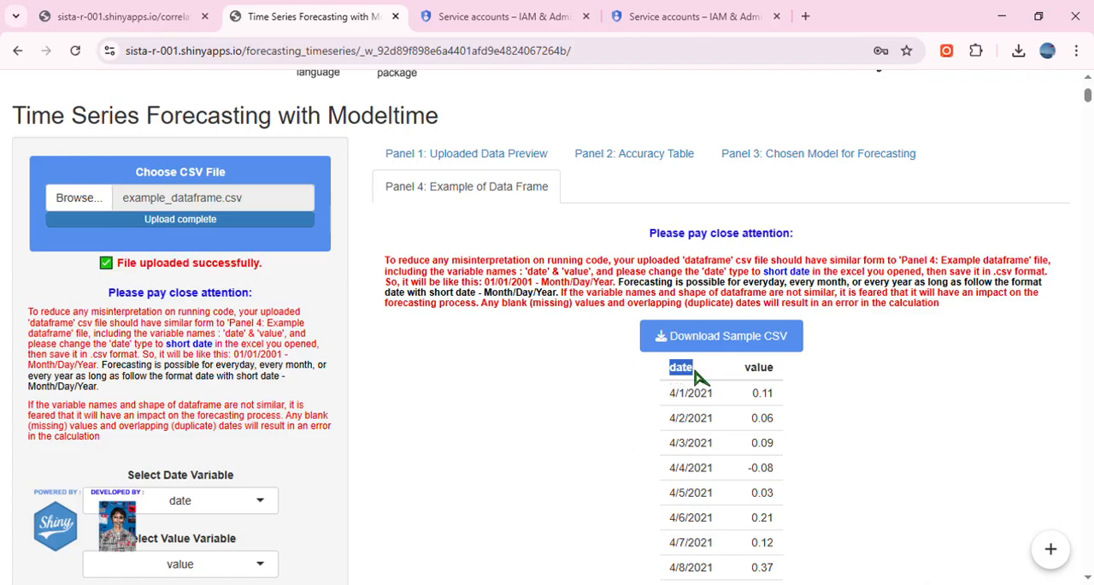
drag(744, 369, 780, 376)
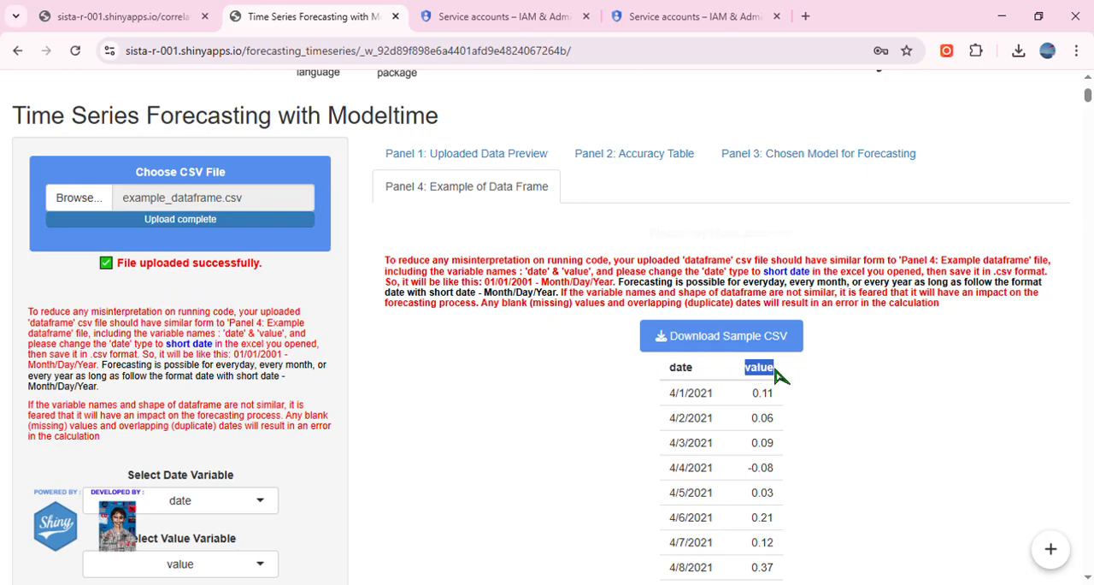
double_click(684, 369)
drag(748, 372, 781, 371)
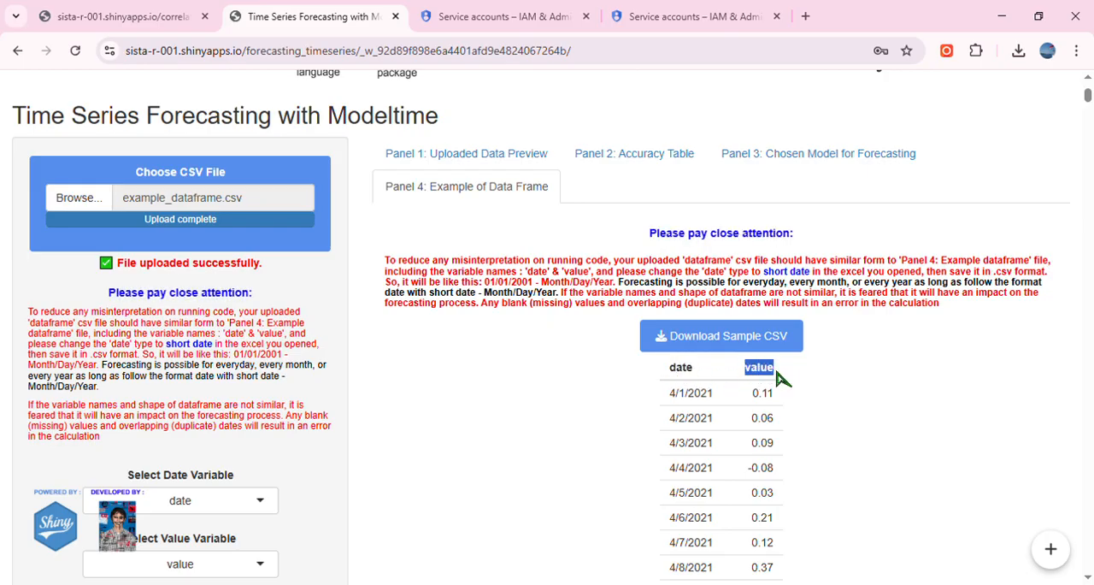
Examine the date entries in the sample table against the short date requirement, highlighting the wording and the 4/1/2021 and 4/3/2021 entries.
drag(671, 395, 720, 398)
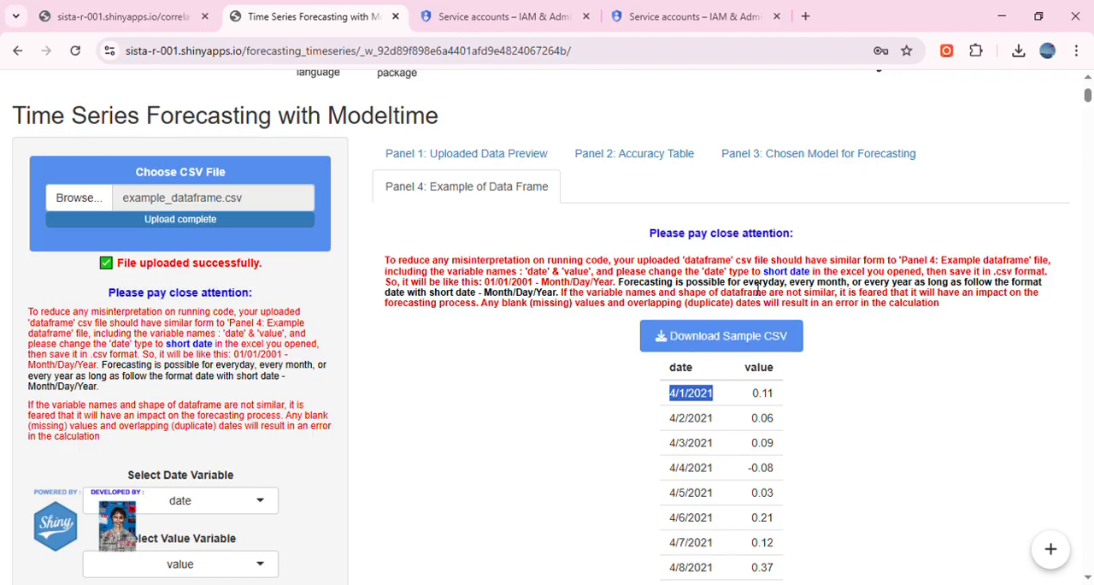
drag(763, 271, 815, 278)
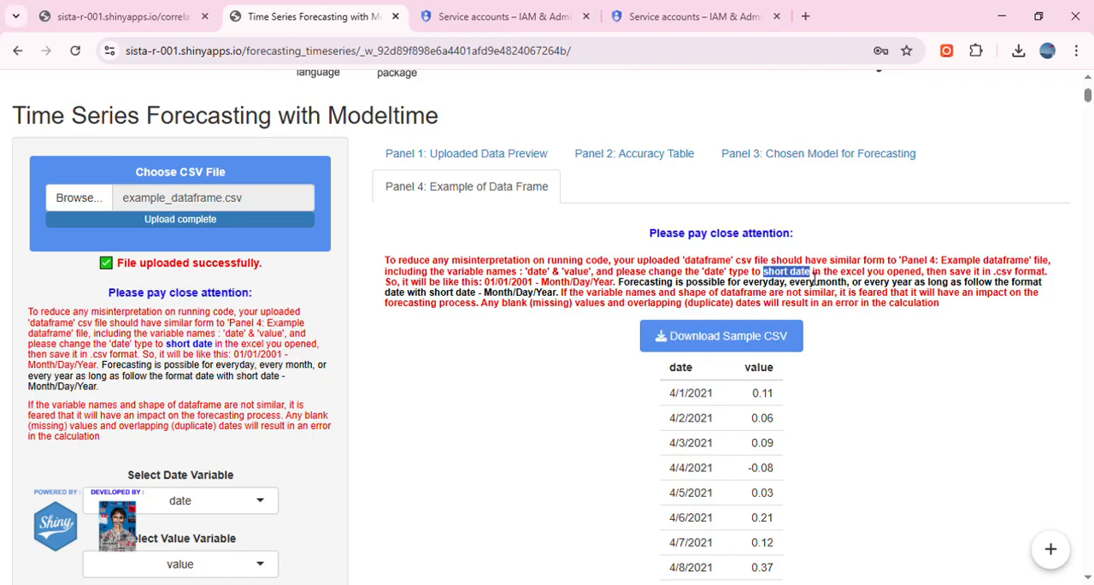
drag(670, 394, 720, 401)
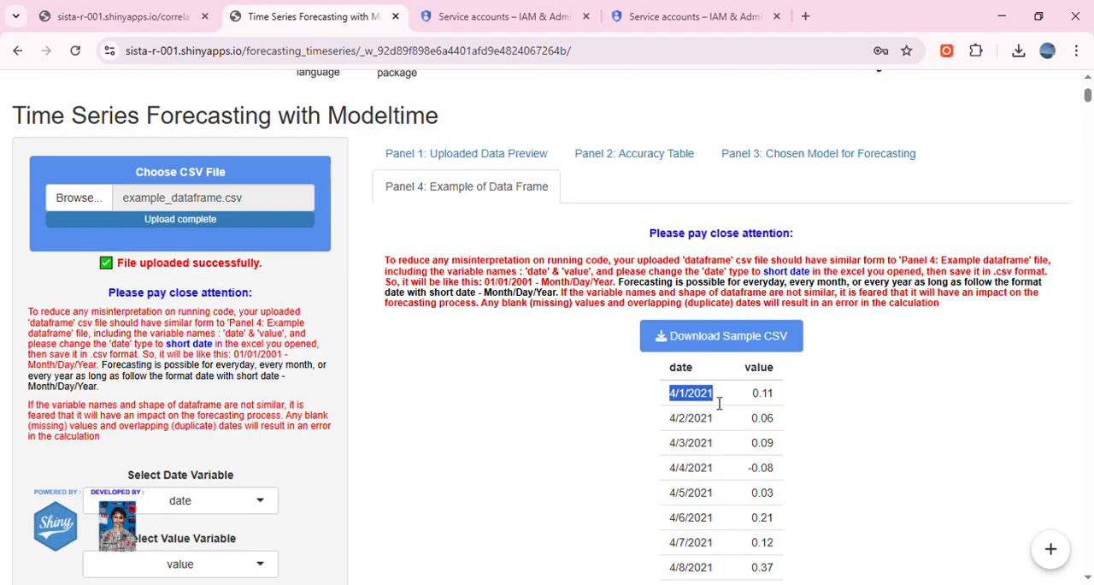
scroll(715, 401, down, 1)
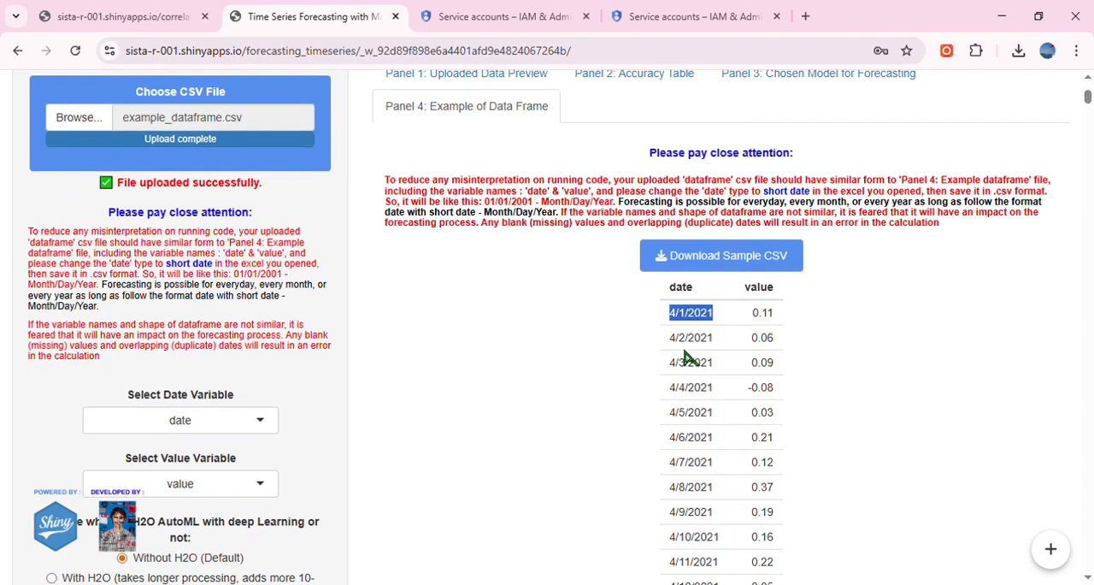
drag(669, 364, 718, 369)
drag(670, 313, 695, 322)
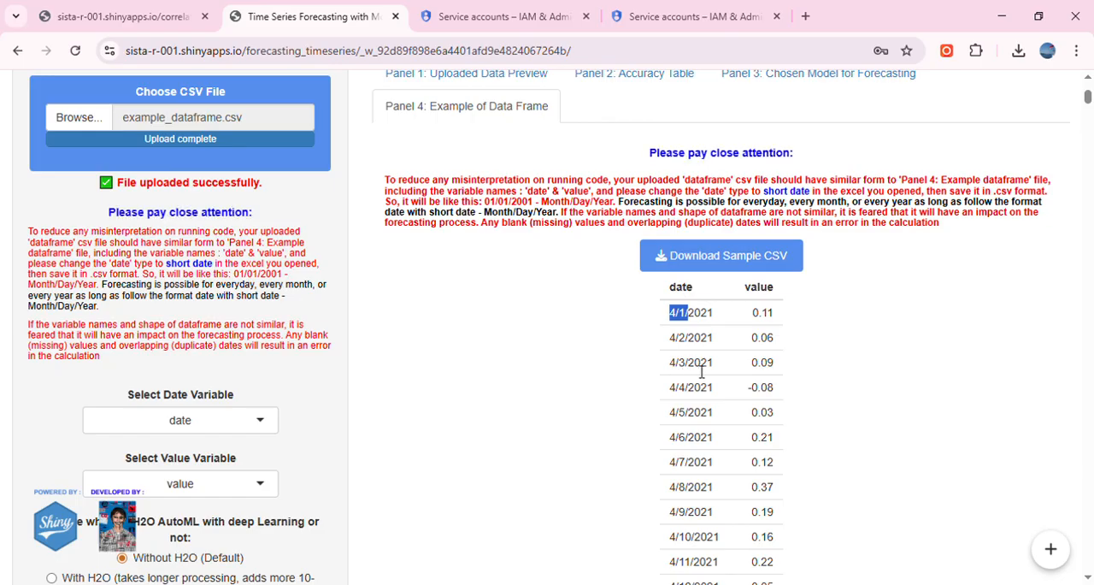
scroll(656, 391, up, 1)
scroll(655, 406, down, 1)
click(655, 406)
scroll(680, 384, up, 1)
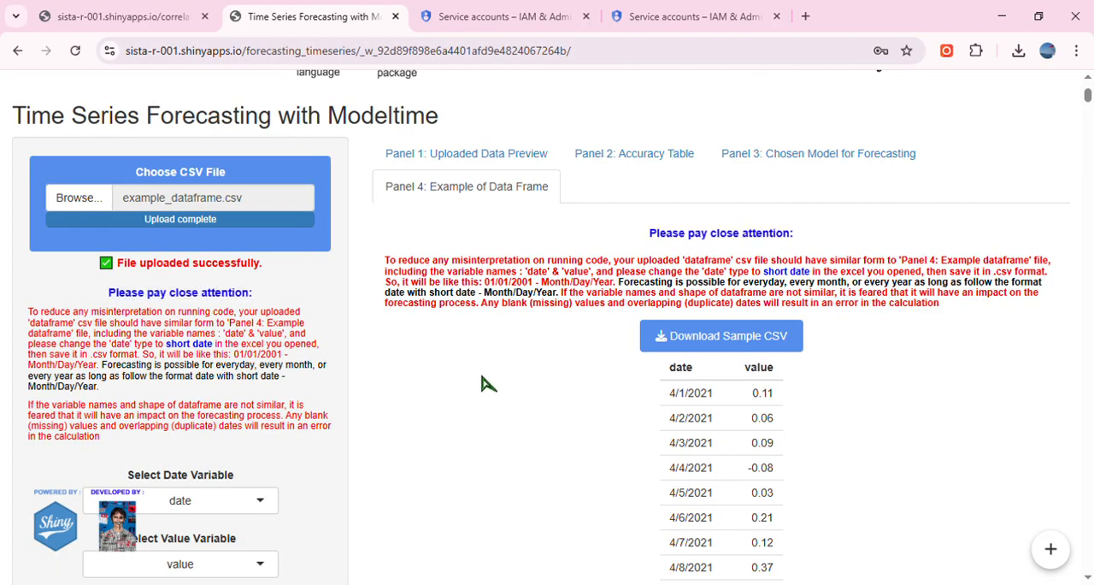
Highlight the supported forecasting frequencies, the short date format and the required variable names in the upload instructions.
drag(217, 368, 77, 380)
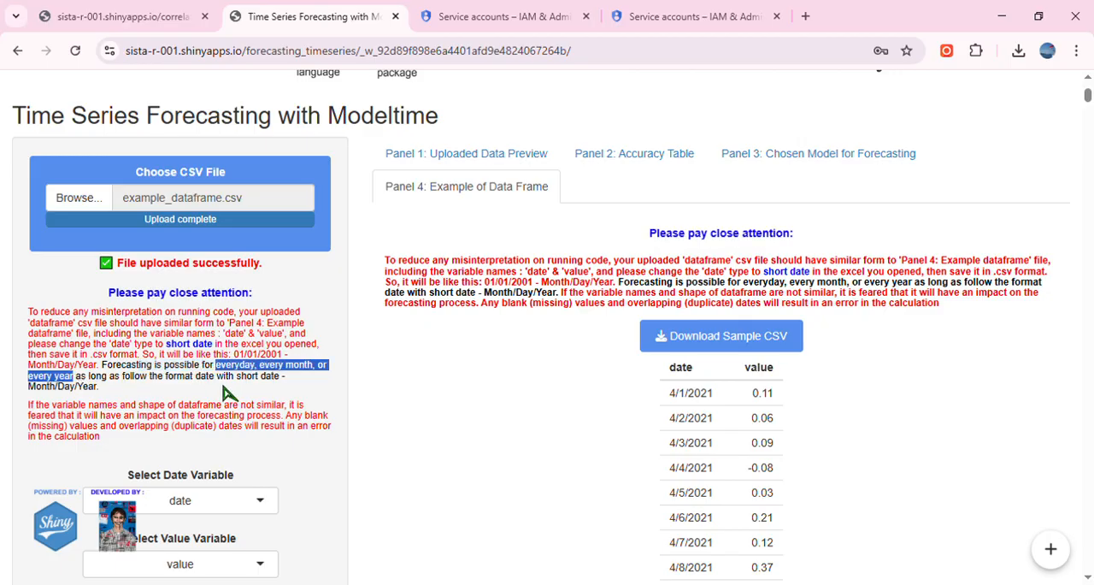
drag(238, 379, 286, 384)
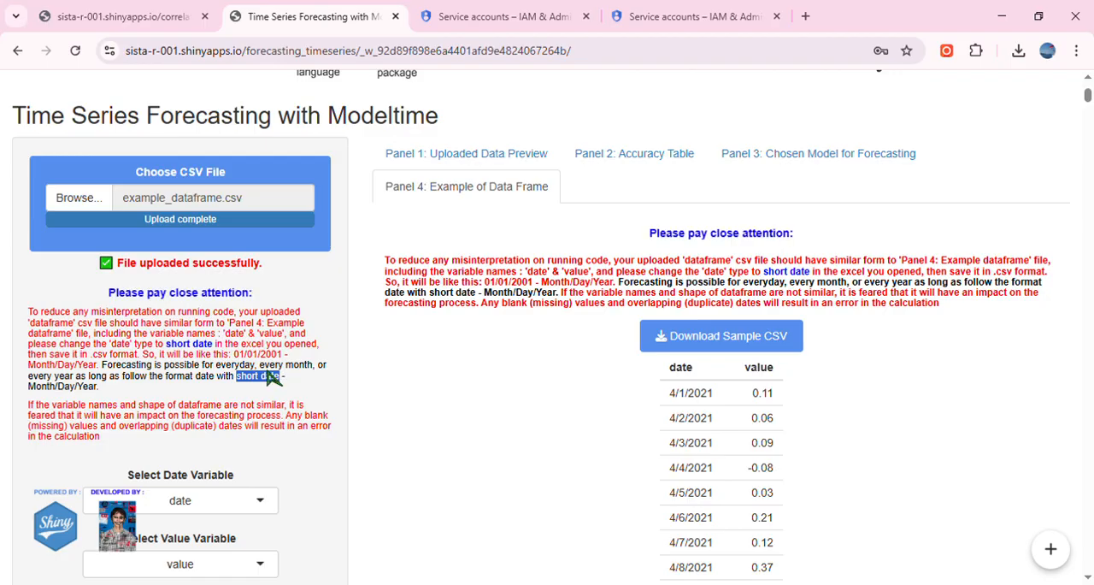
drag(225, 335, 292, 339)
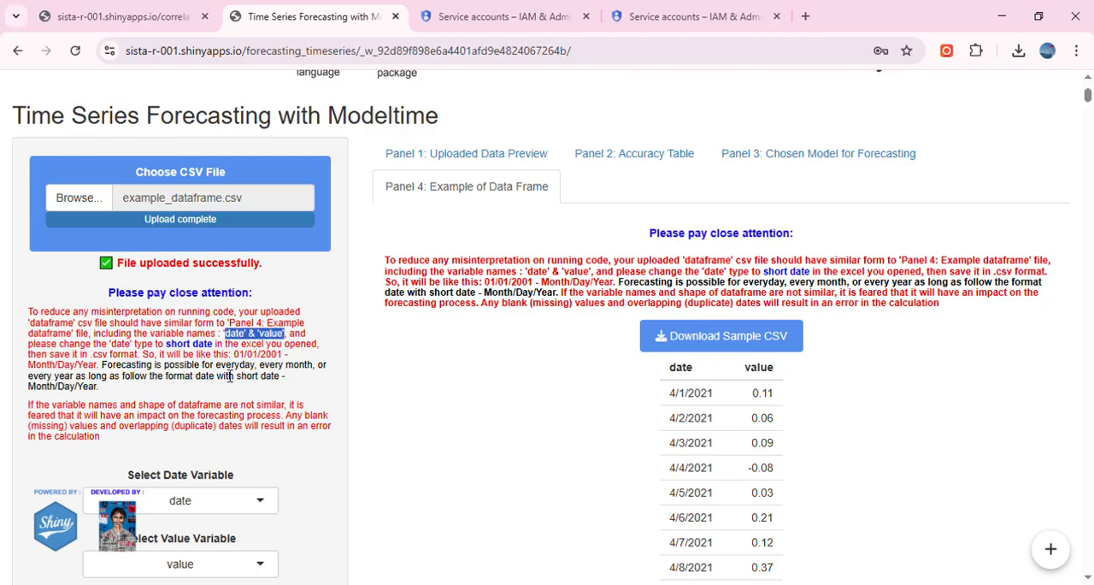
Choose date as the date variable.
scroll(231, 367, down, 2)
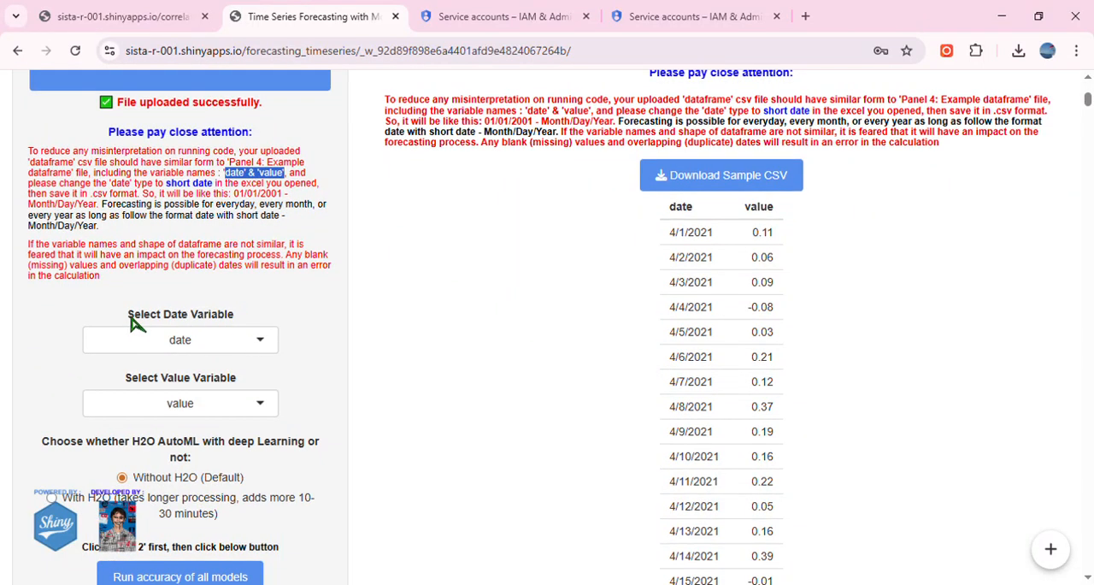
click(240, 339)
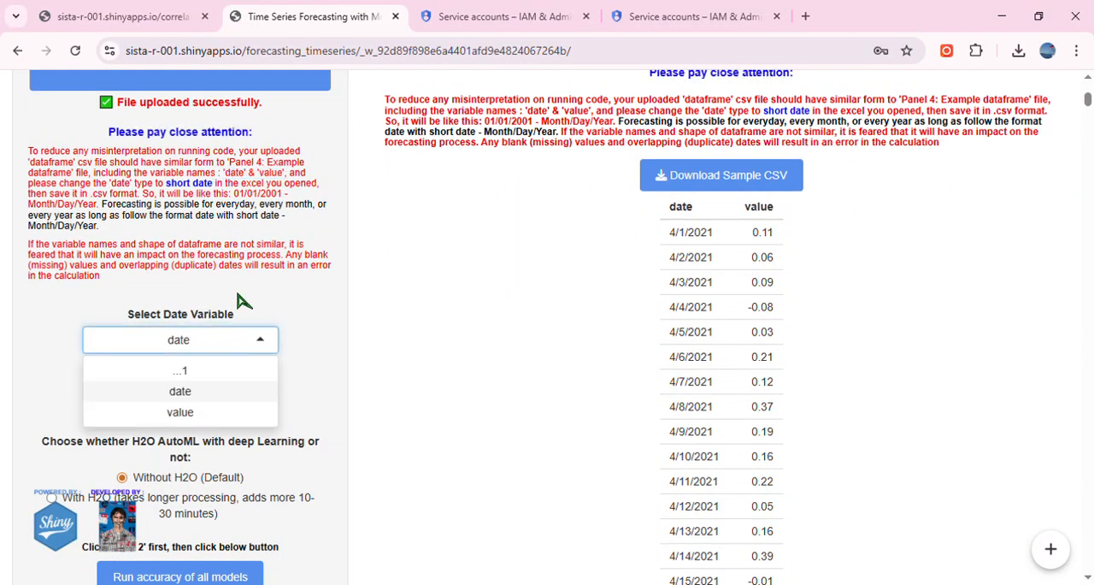
click(204, 391)
Return to the uploaded data preview and review its data table.
scroll(515, 318, up, 2)
click(501, 247)
scroll(483, 347, down, 1)
scroll(483, 347, down, 1)
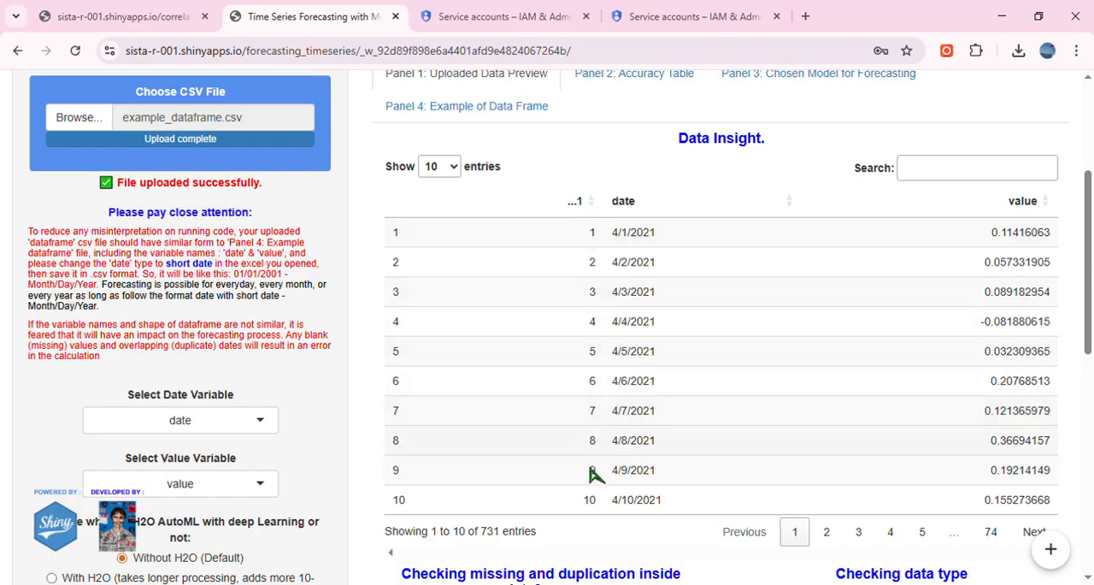
scroll(264, 371, down, 2)
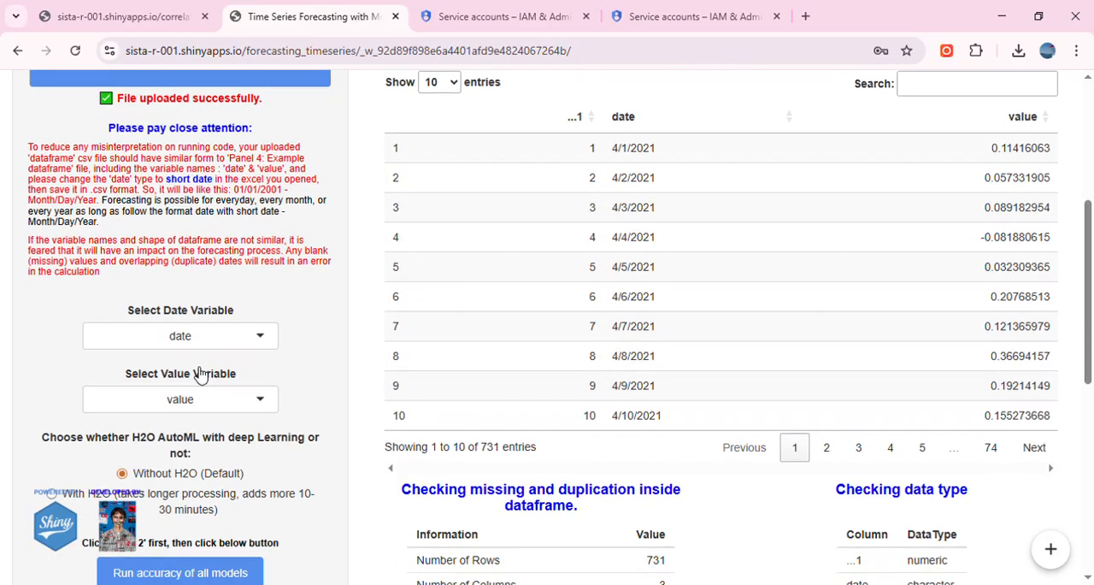
Choose value as the value variable.
click(232, 266)
click(195, 311)
click(203, 323)
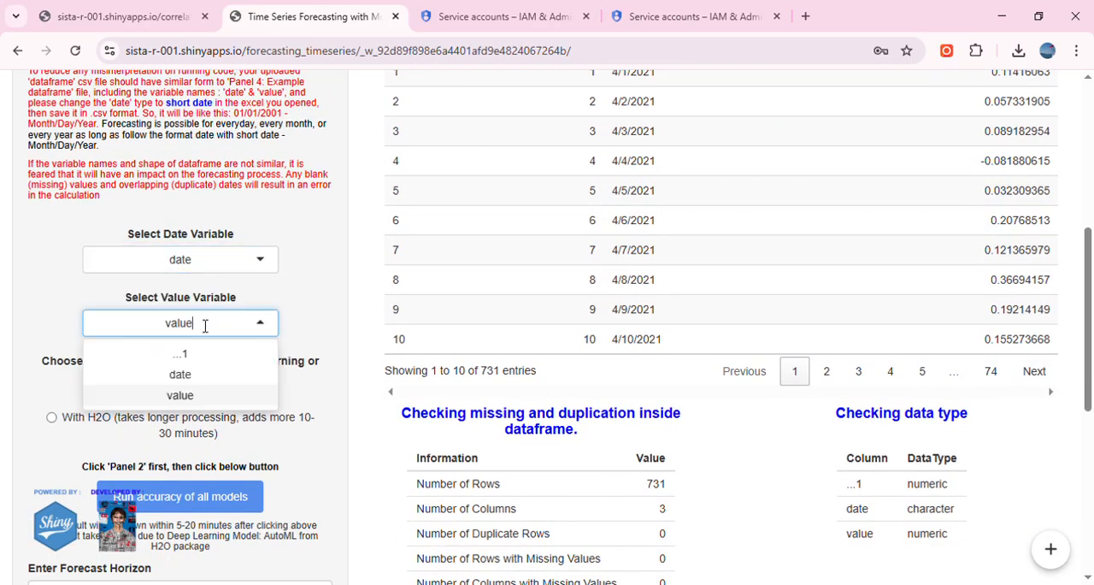
click(190, 395)
scroll(257, 387, up, 3)
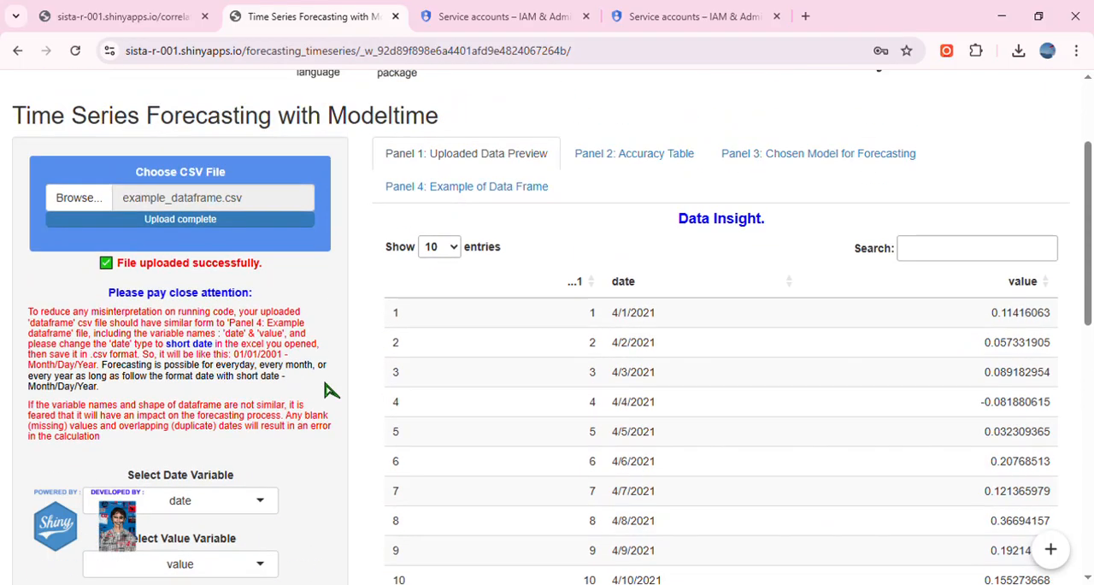
scroll(332, 398, down, 1)
scroll(334, 399, down, 2)
scroll(334, 400, up, 2)
scroll(334, 400, down, 2)
scroll(334, 399, up, 2)
scroll(335, 400, up, 2)
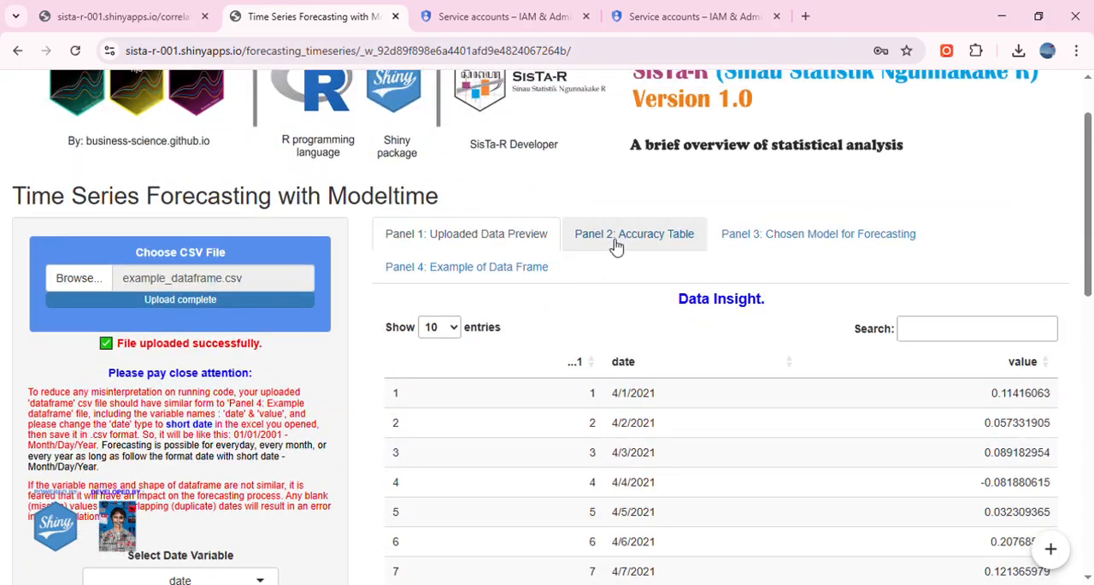
Show the accuracy table and run the accuracy of all models without H2O.
click(617, 243)
scroll(445, 293, down, 2)
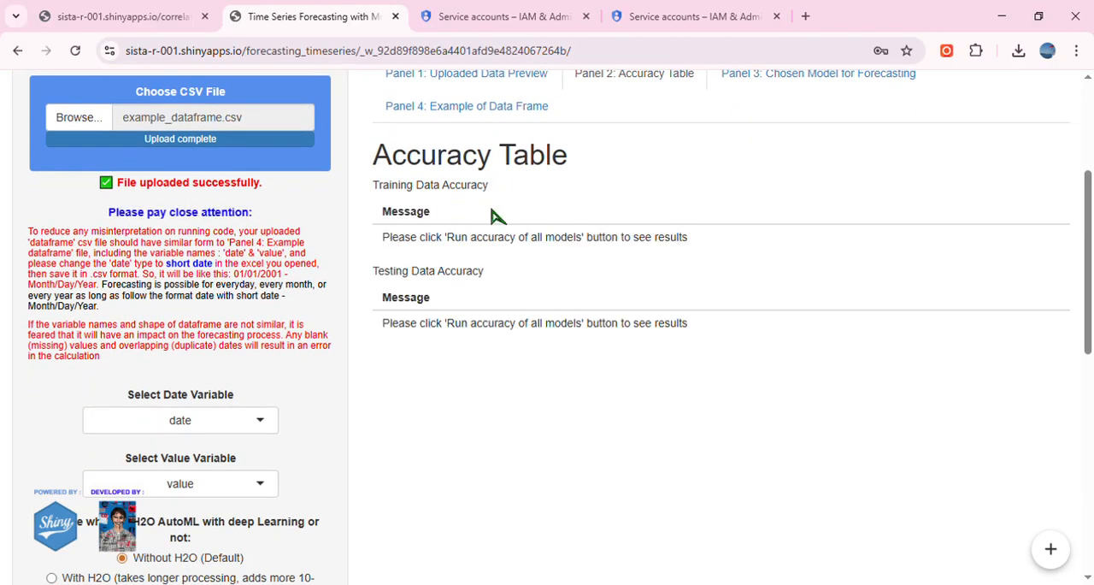
scroll(325, 321, down, 2)
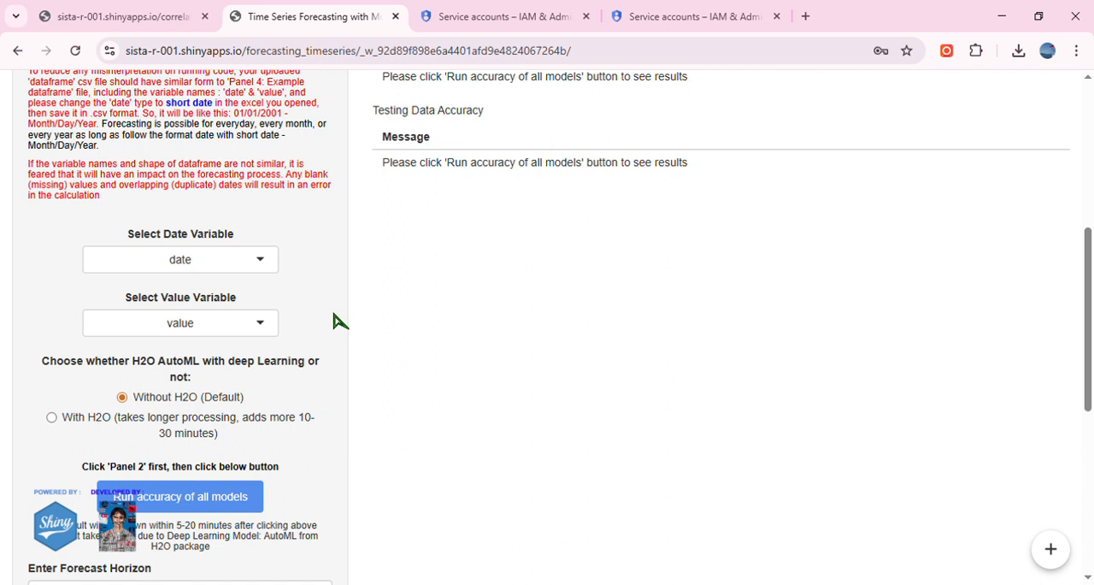
scroll(303, 335, down, 1)
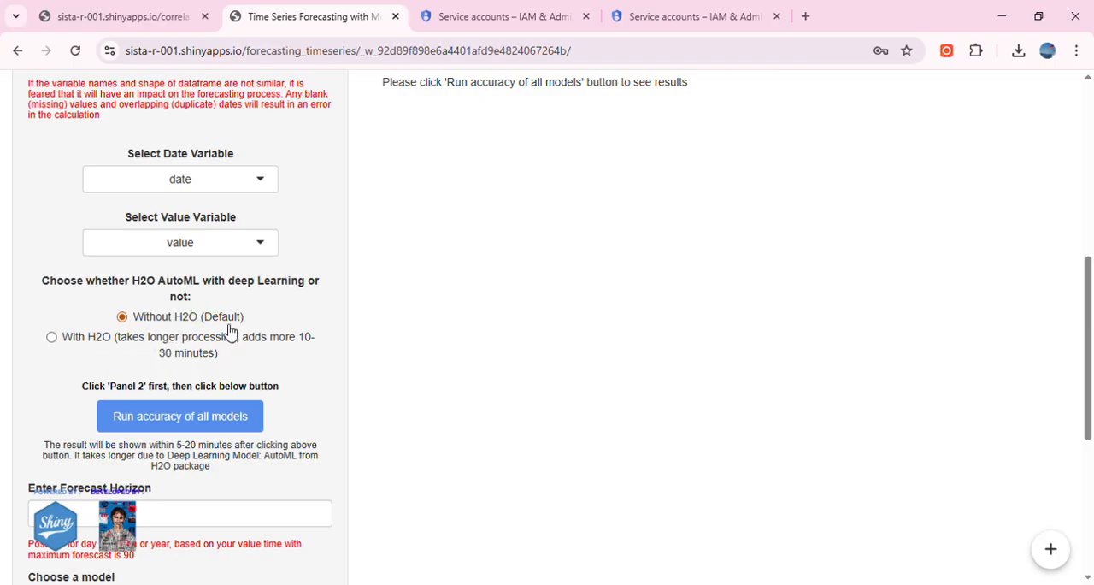
click(228, 419)
Review the training data accuracy results, highlighting the ensemble model's name and the models' rsq values.
scroll(501, 399, up, 3)
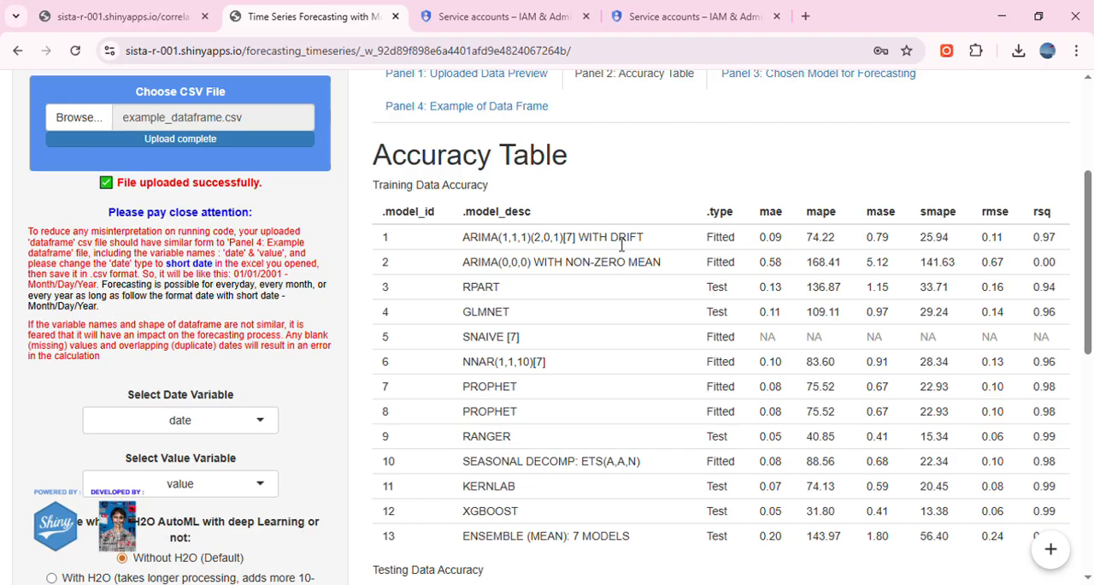
scroll(598, 240, down, 1)
scroll(436, 467, down, 1)
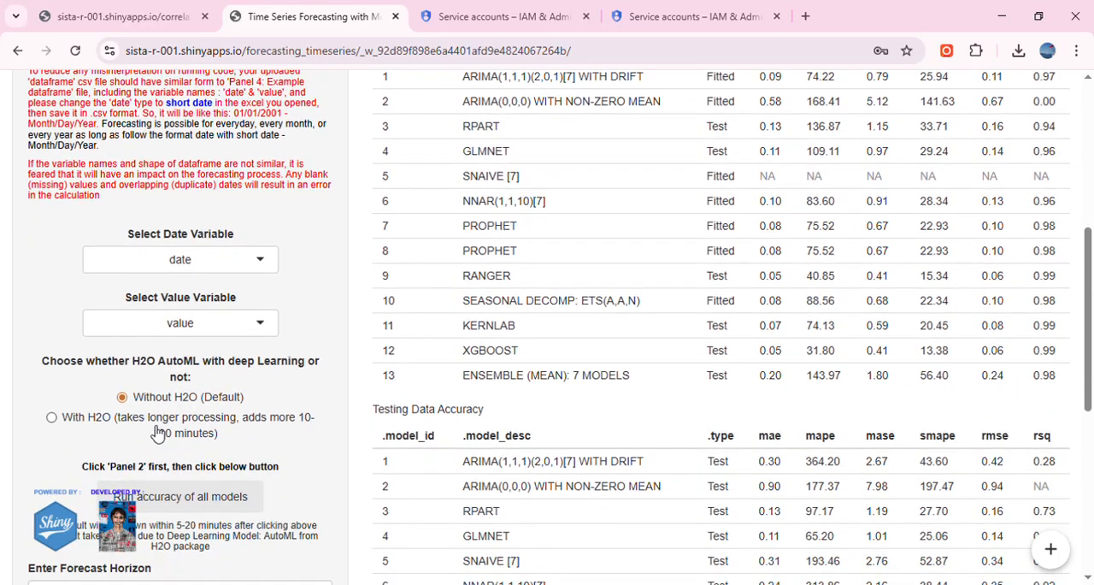
drag(461, 376, 642, 381)
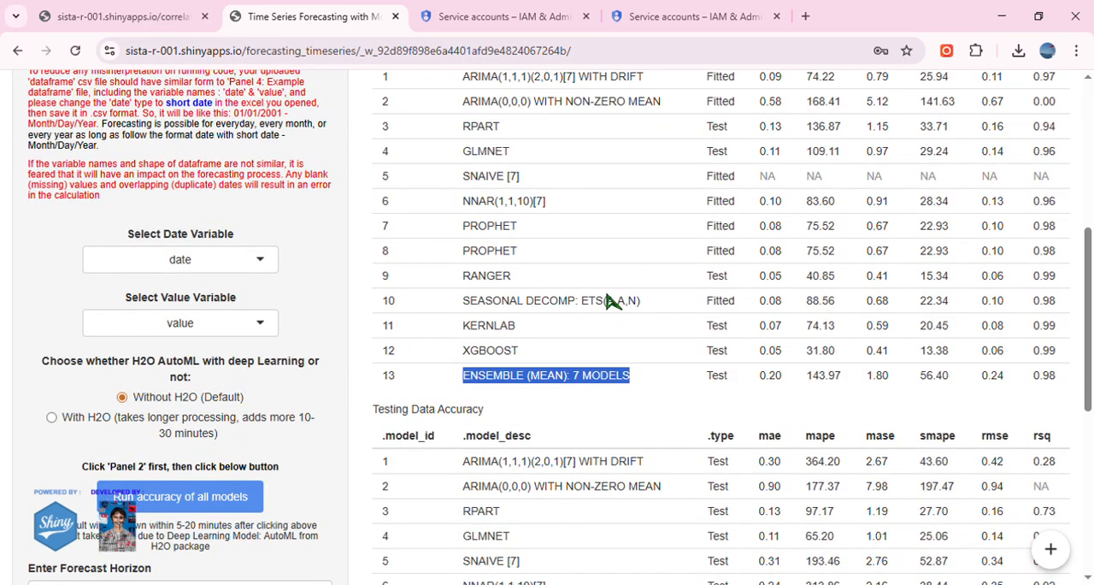
scroll(1008, 214, up, 1)
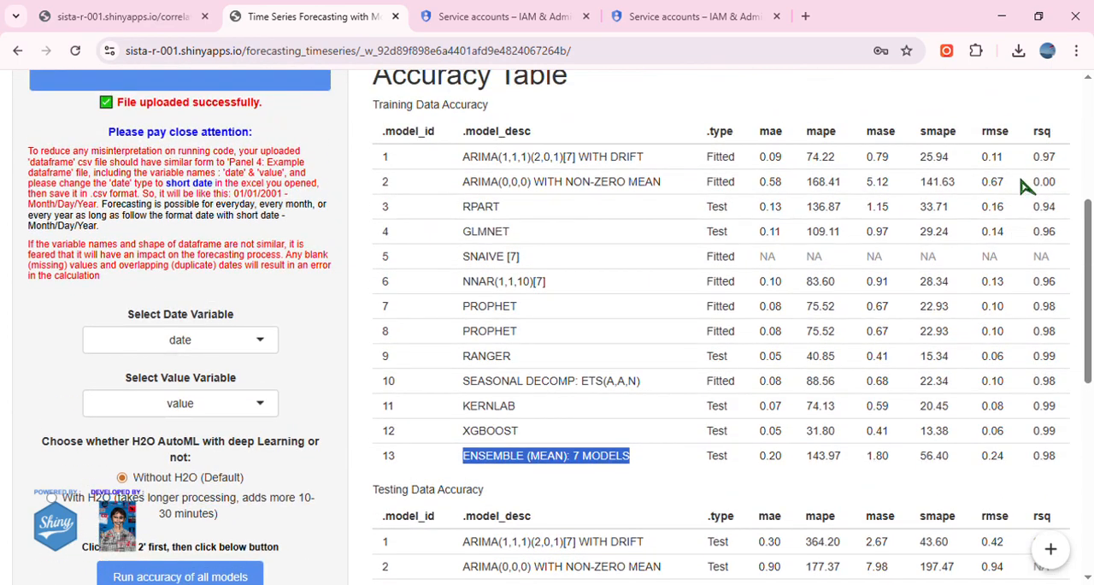
drag(1035, 156, 1055, 471)
scroll(450, 274, down, 3)
click(441, 252)
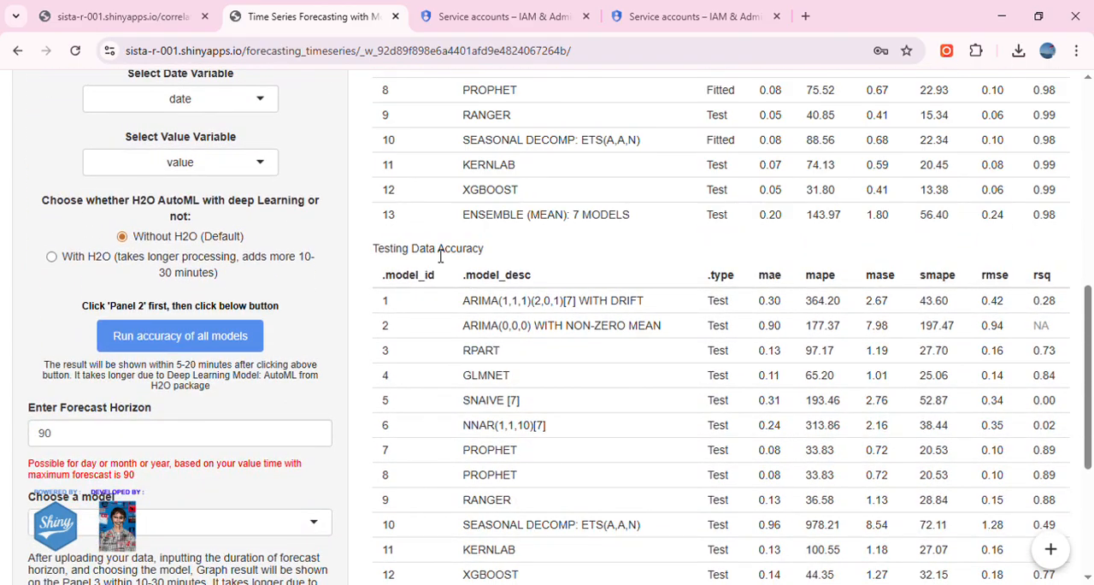
Review the testing data accuracy results, highlighting the ensemble model's rsq value and the seven methods listed in the ensemble note.
scroll(603, 280, down, 1)
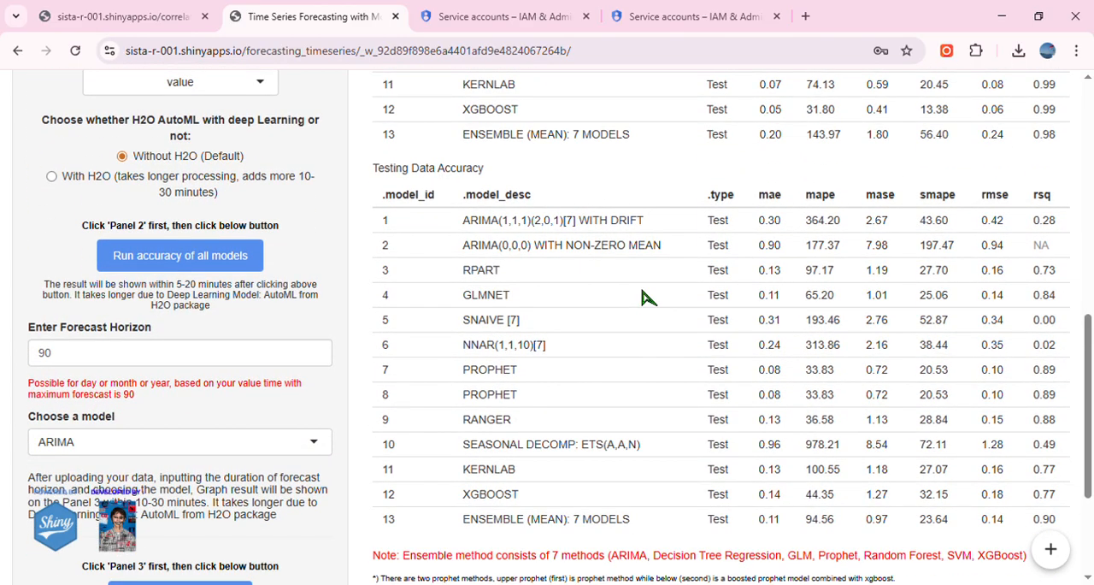
scroll(643, 450, down, 1)
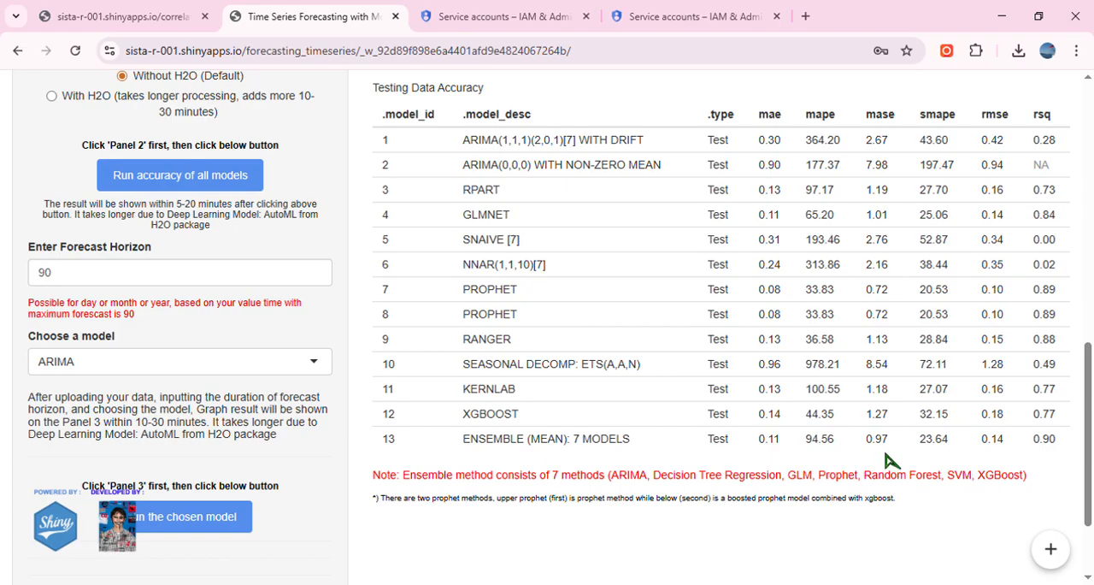
drag(1061, 449, 1031, 445)
drag(611, 475, 1030, 480)
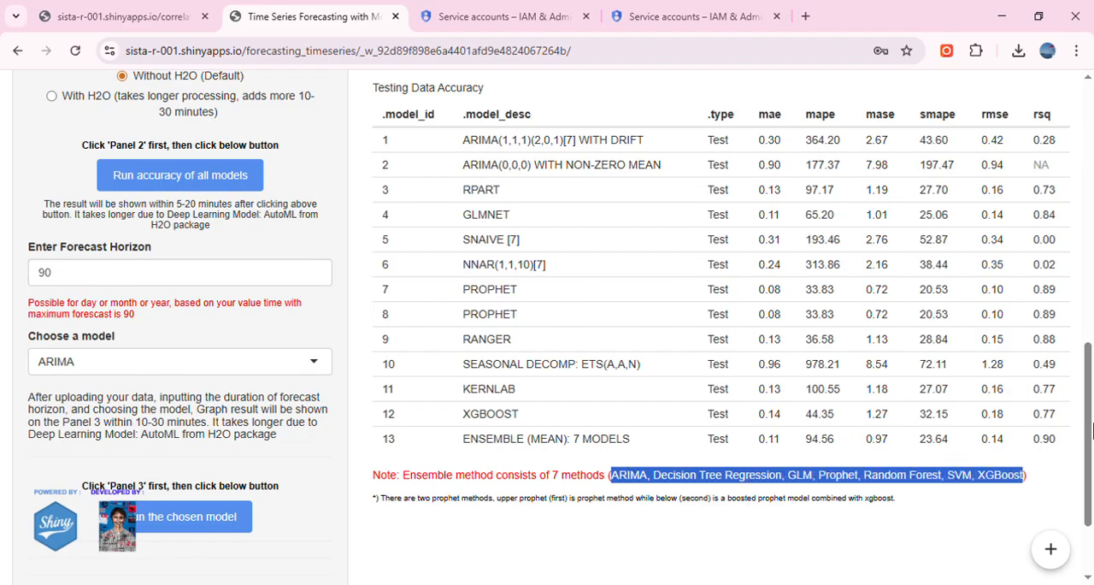
drag(1057, 440, 1031, 448)
Highlight the ARIMA(0,0,0) model's rsq value and the RPART model name in the training accuracy results.
scroll(492, 436, up, 3)
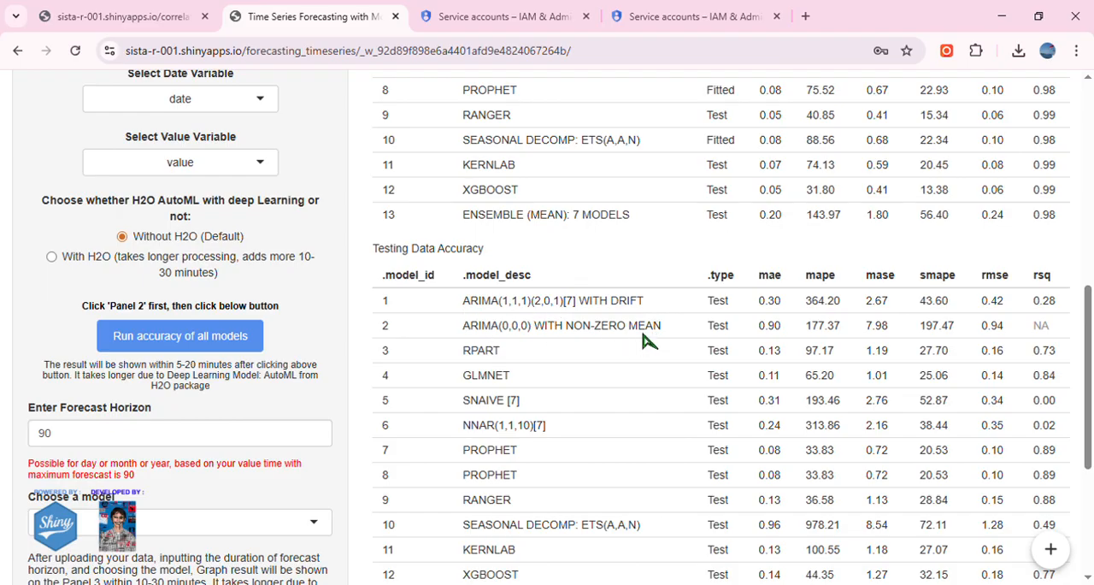
scroll(647, 340, up, 4)
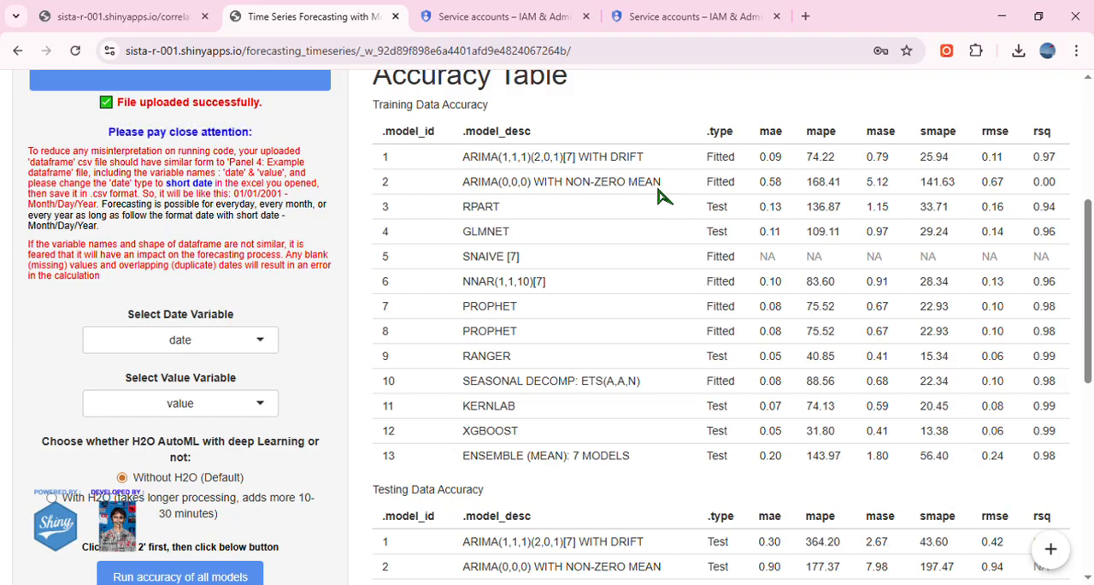
double_click(1045, 183)
drag(469, 212, 506, 212)
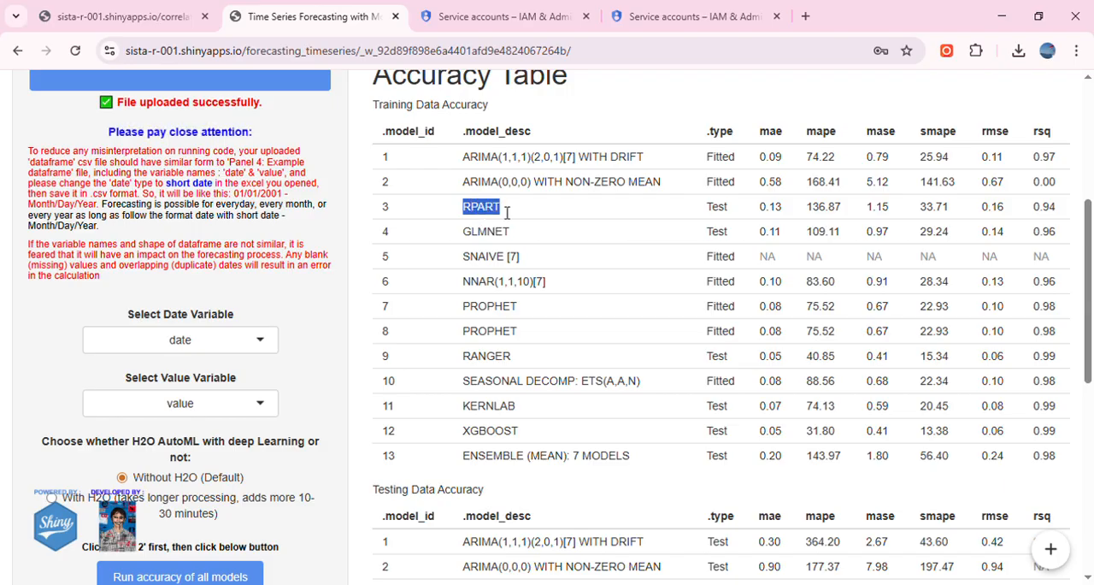
Look through the available forecasting models from ARIMA to Ensemble (Mean) and close the list without choosing another.
scroll(244, 411, down, 5)
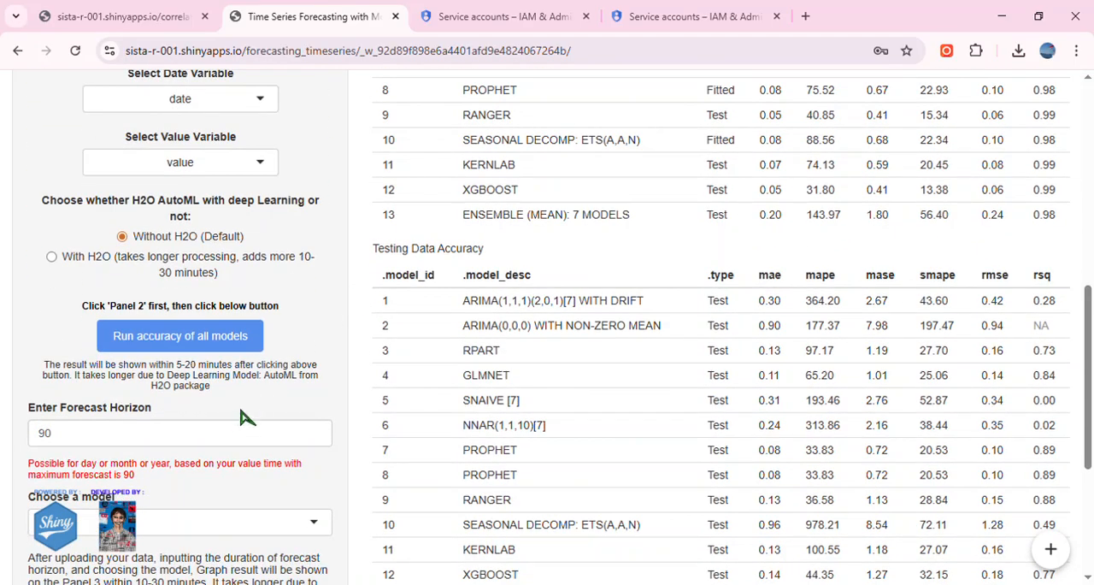
click(202, 370)
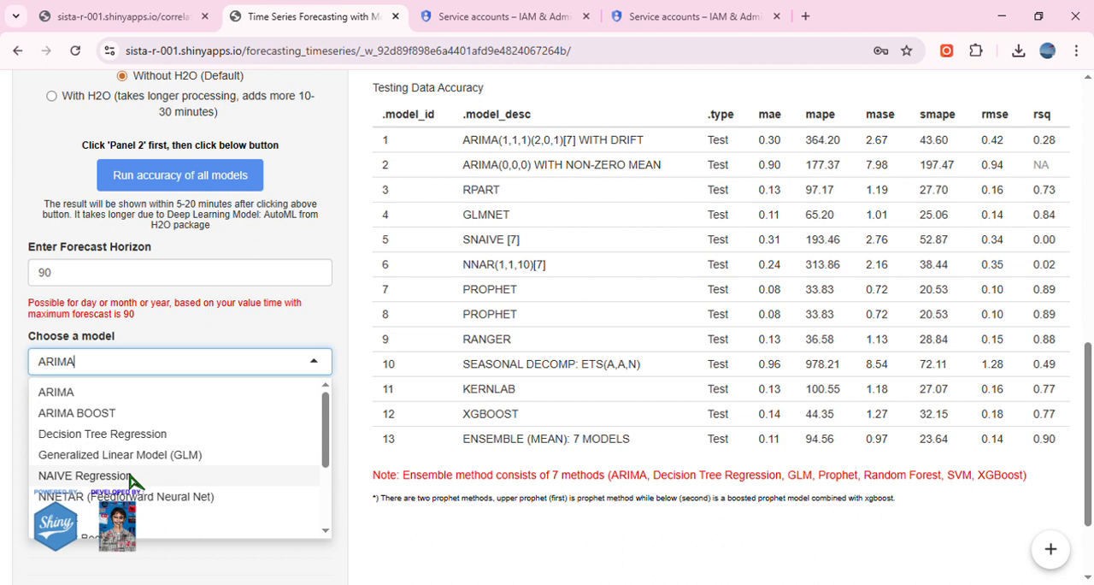
scroll(133, 483, down, 2)
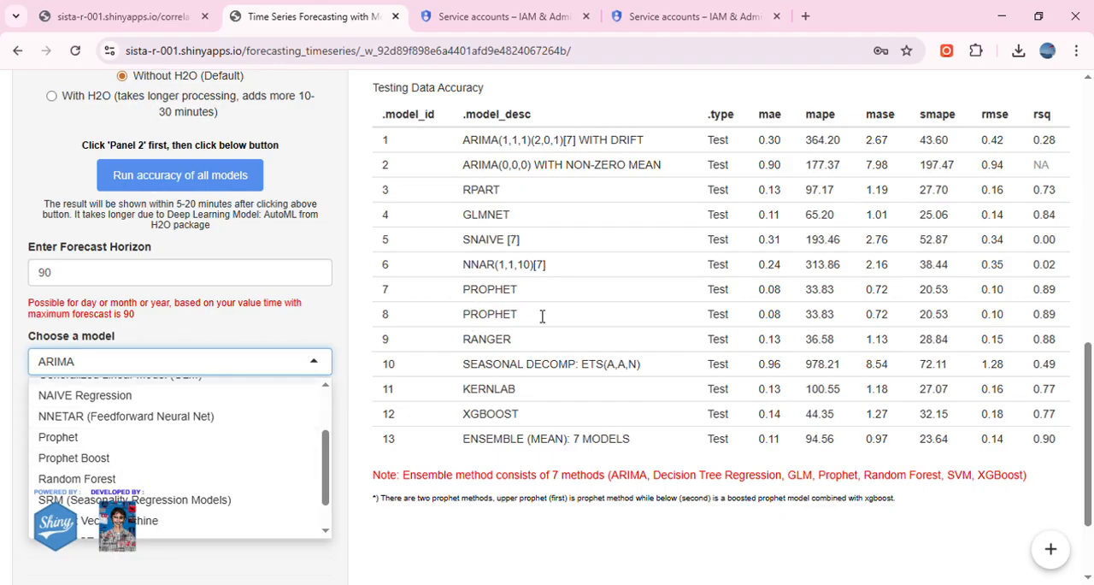
scroll(179, 442, down, 1)
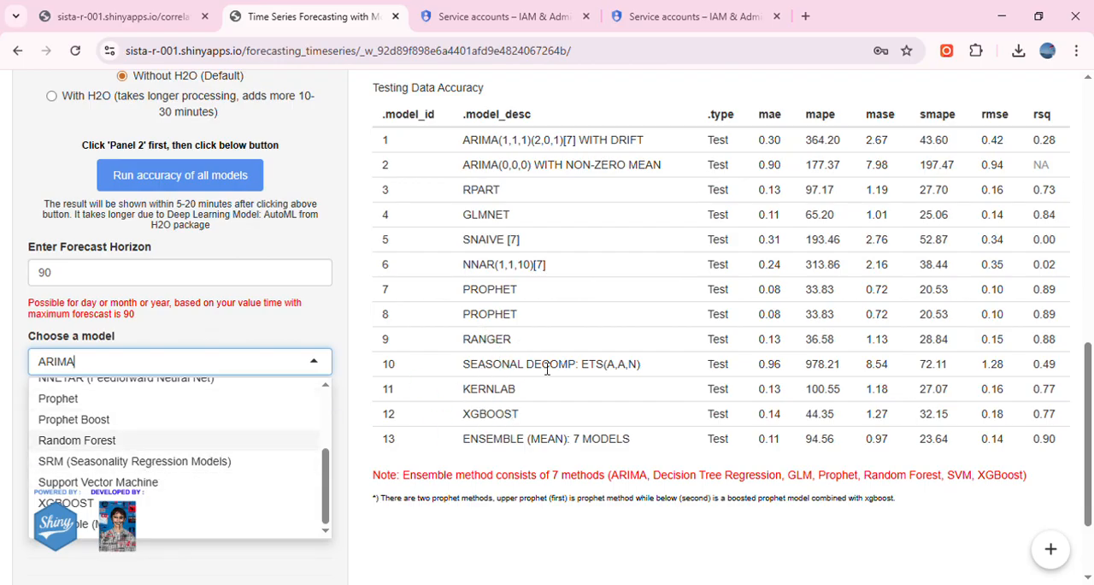
scroll(111, 479, down, 1)
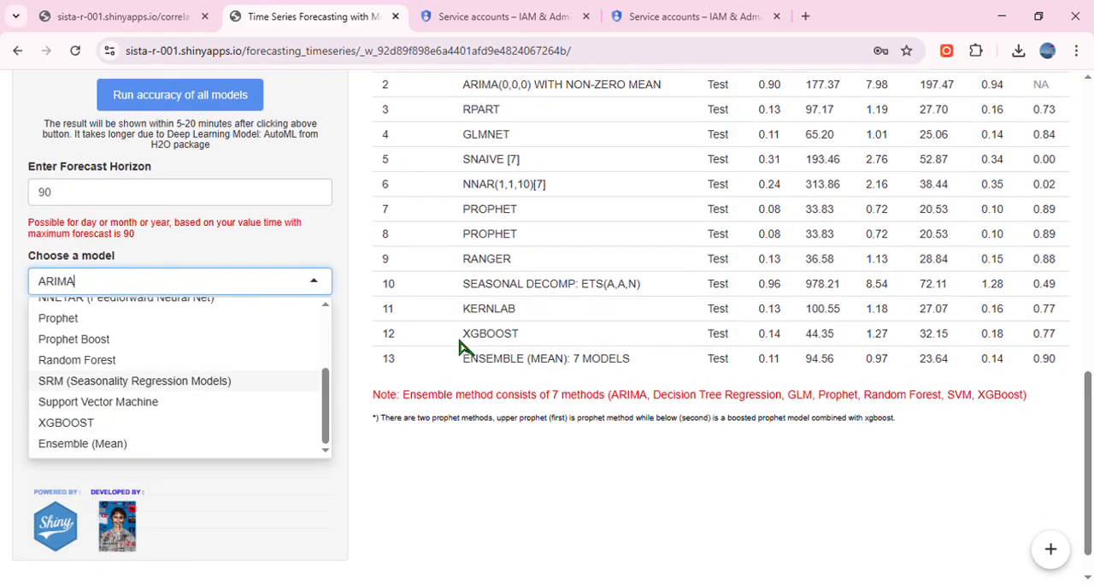
click(390, 252)
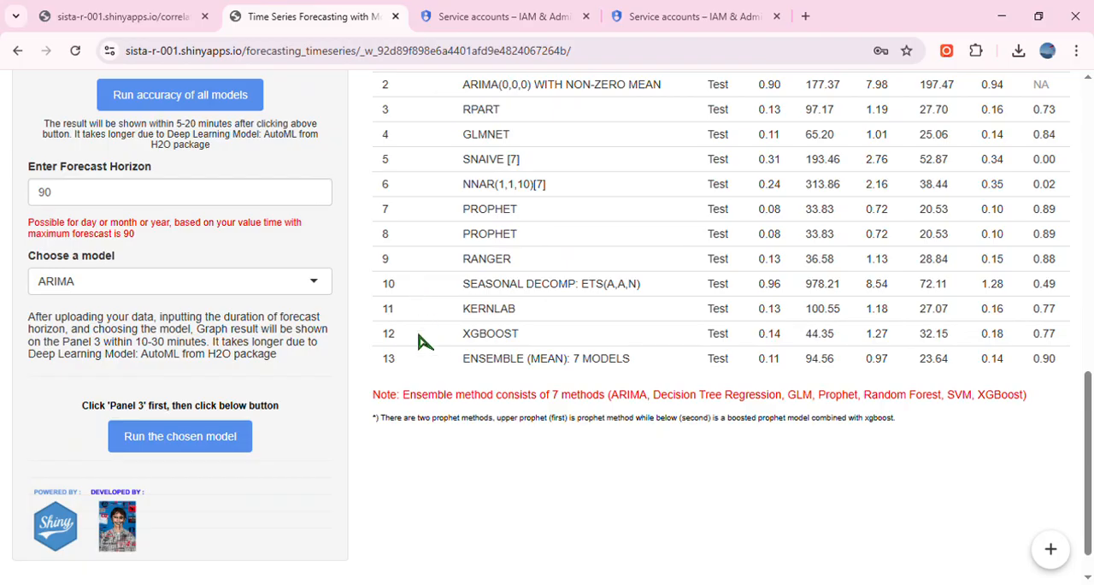
Look over the training and testing accuracy tables again and highlight the forecast horizon value.
scroll(415, 342, up, 6)
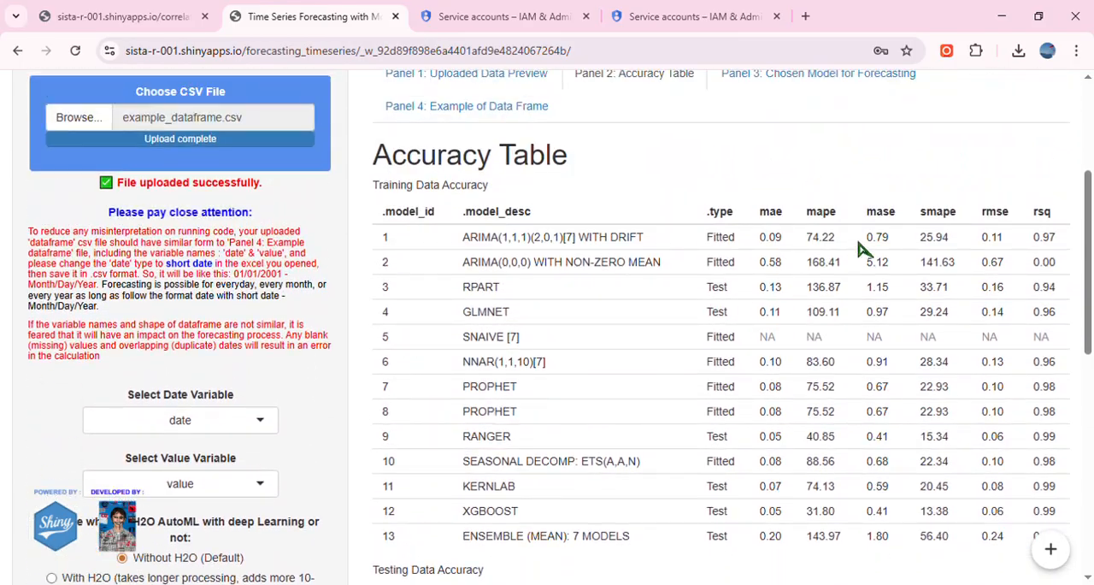
scroll(414, 342, down, 7)
scroll(140, 300, up, 1)
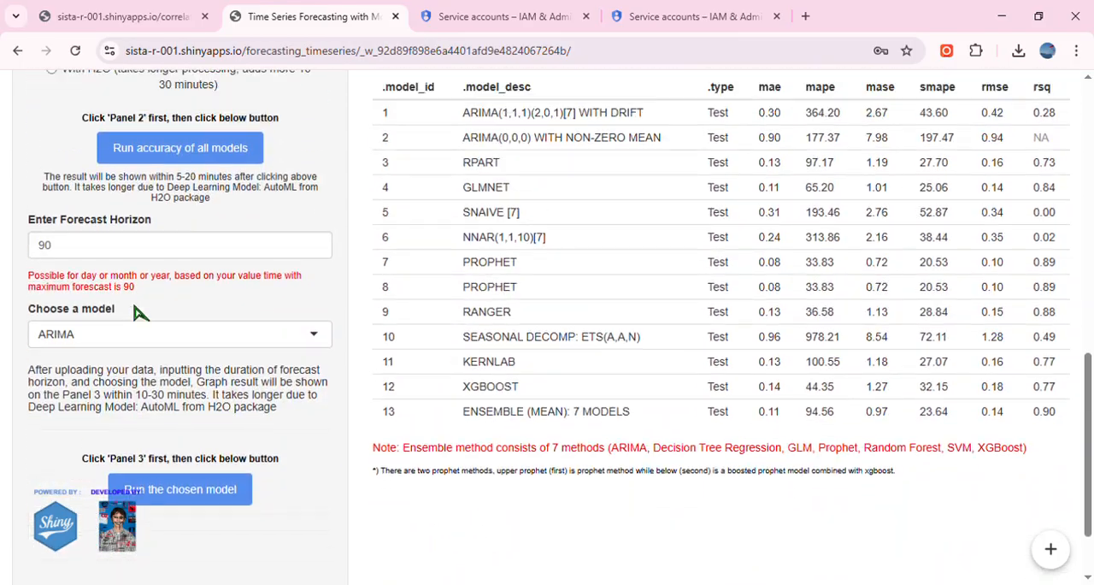
drag(56, 277, 40, 281)
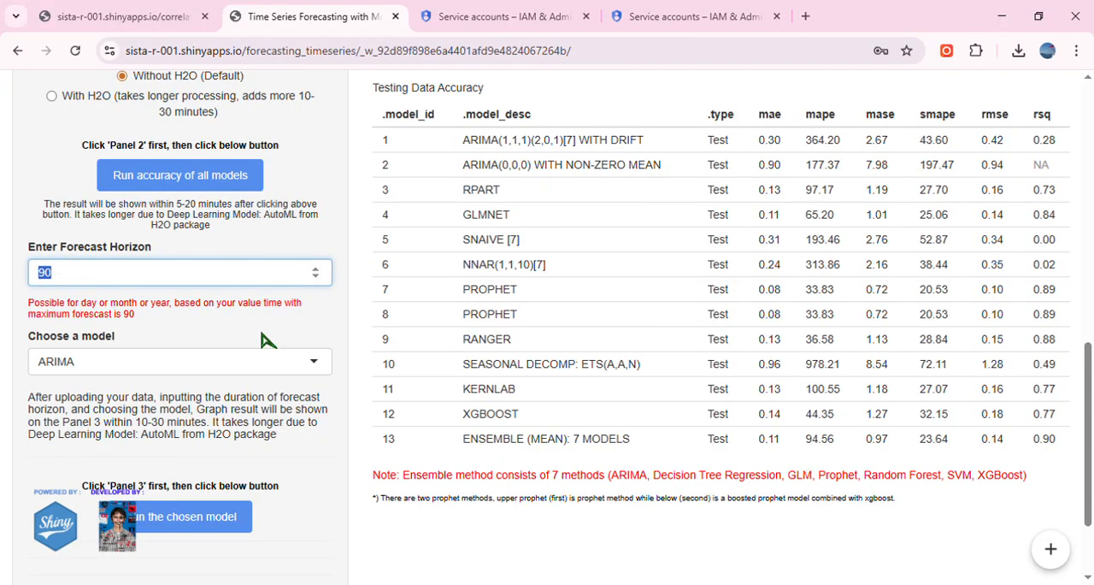
Return to the uploaded data preview and review the data rows, the missing and duplicate check and the data types.
scroll(359, 427, up, 8)
click(535, 247)
scroll(587, 335, down, 2)
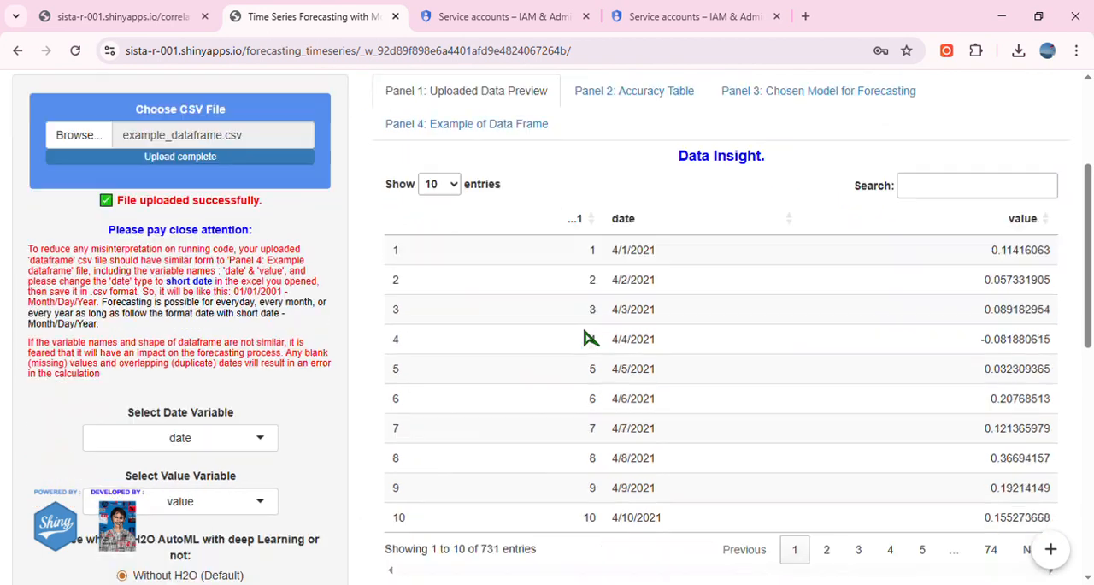
scroll(598, 333, up, 1)
scroll(614, 330, down, 1)
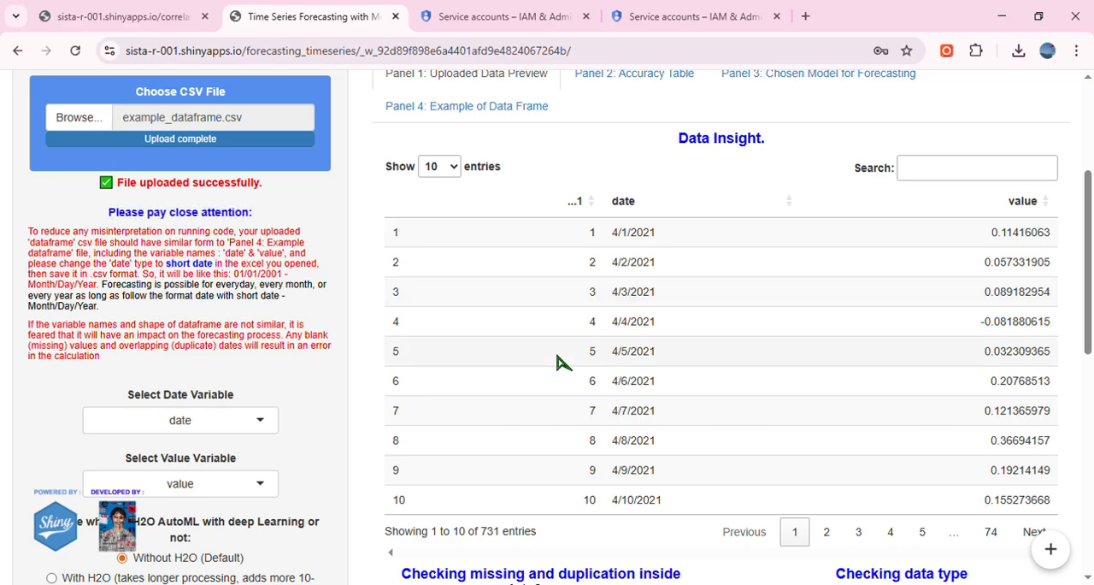
scroll(132, 430, down, 4)
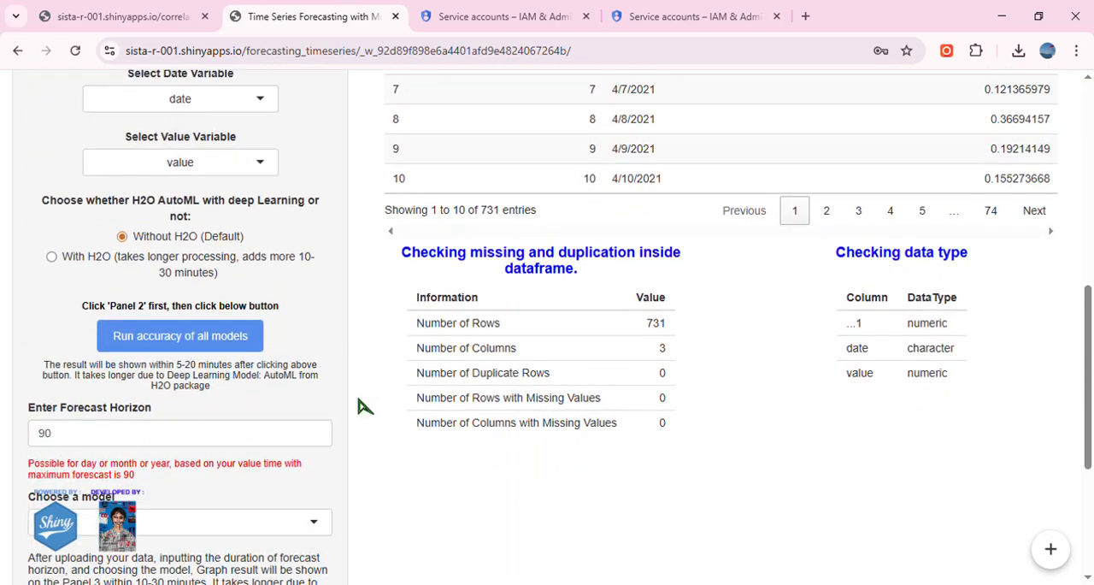
scroll(557, 335, up, 3)
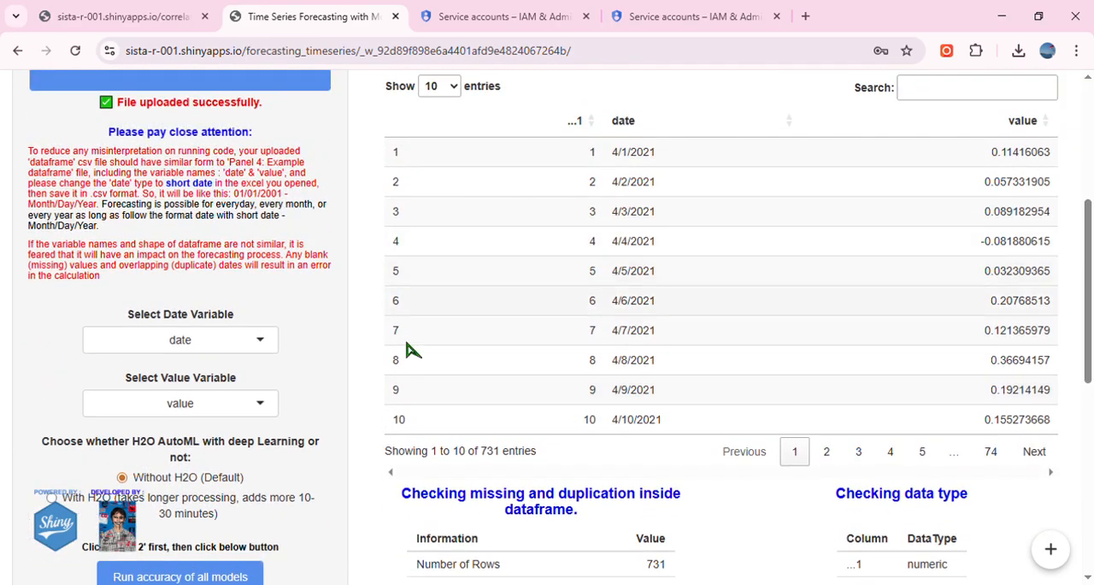
Highlight the forecast horizon value of 90 beside the uploaded data summary and examine the note on its maximum.
scroll(257, 384, down, 3)
drag(29, 435, 47, 436)
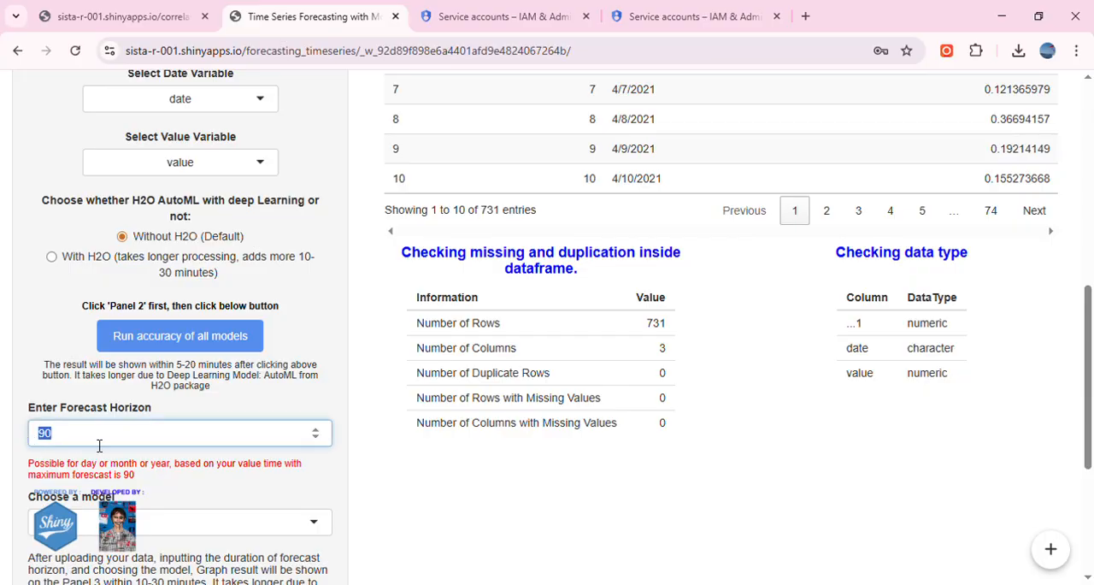
click(127, 480)
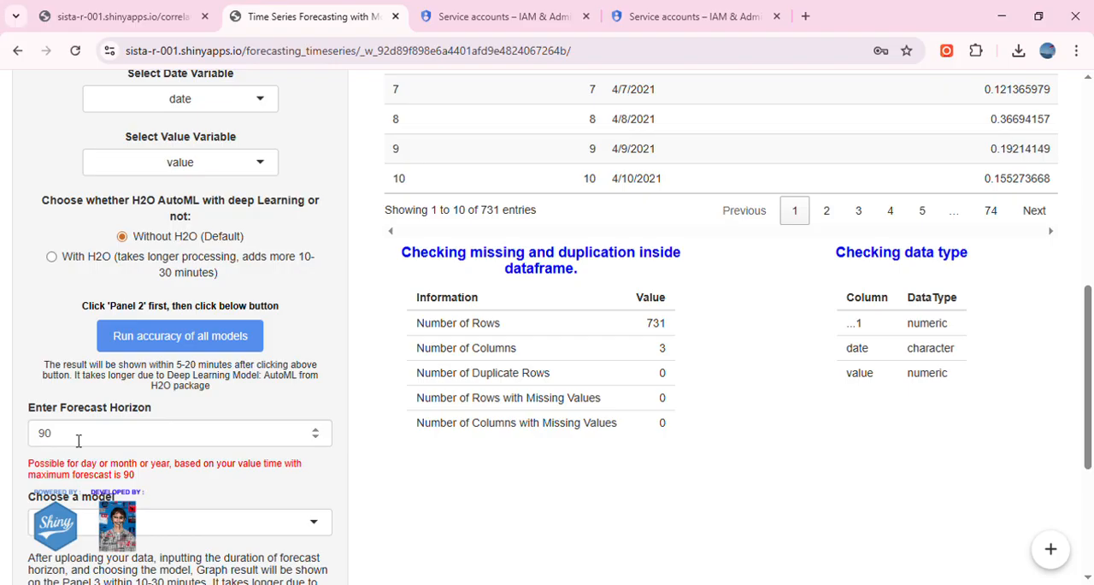
scroll(73, 436, down, 2)
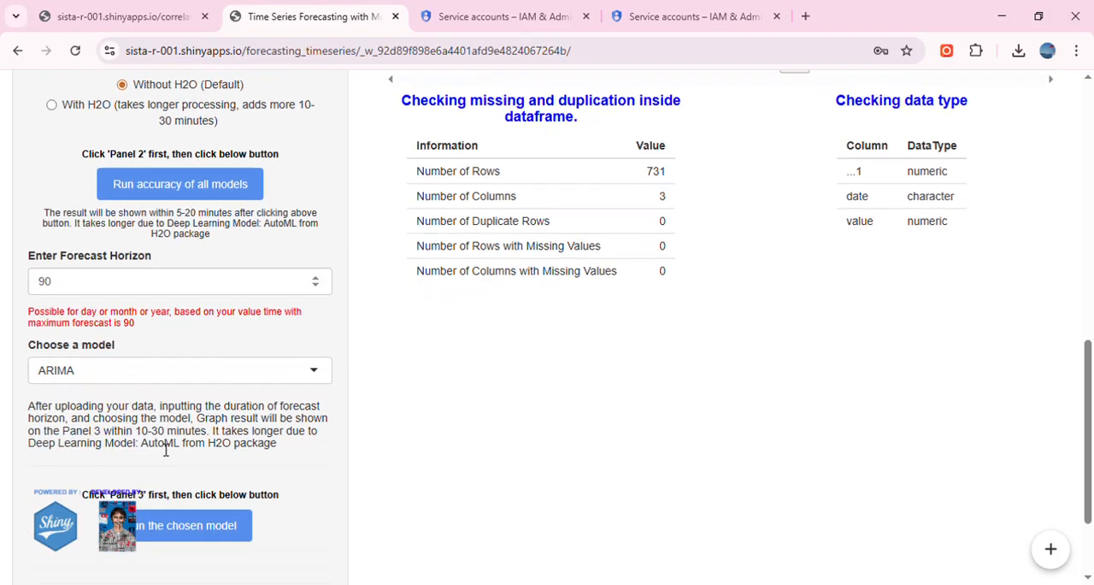
click(50, 273)
key(ctrl+a)
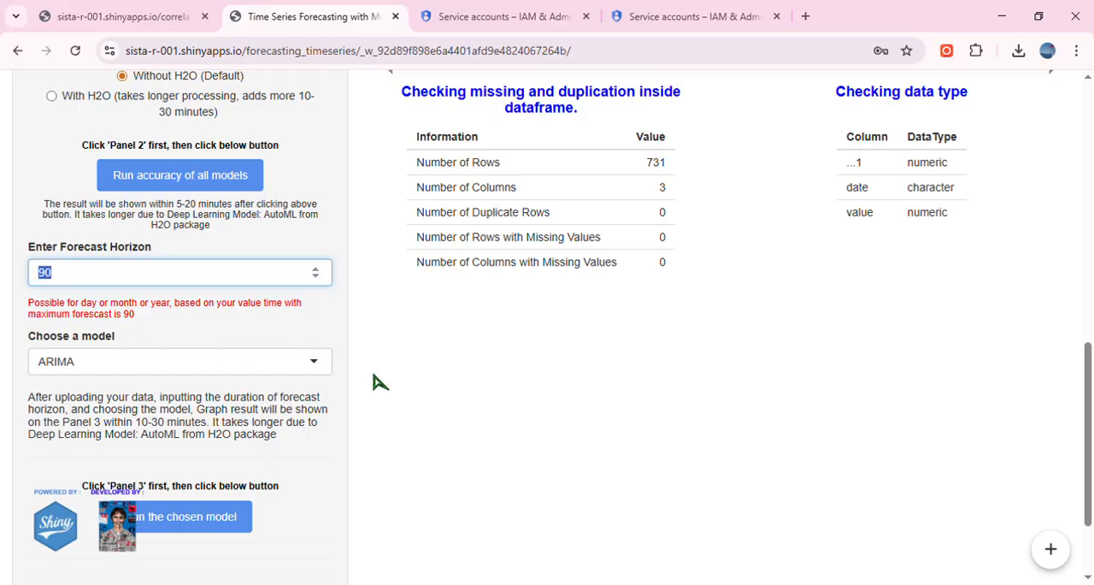
Return to the accuracy table and compare the testing results, highlighting the ensemble model's rsq value.
scroll(439, 416, up, 8)
click(642, 315)
scroll(544, 323, down, 9)
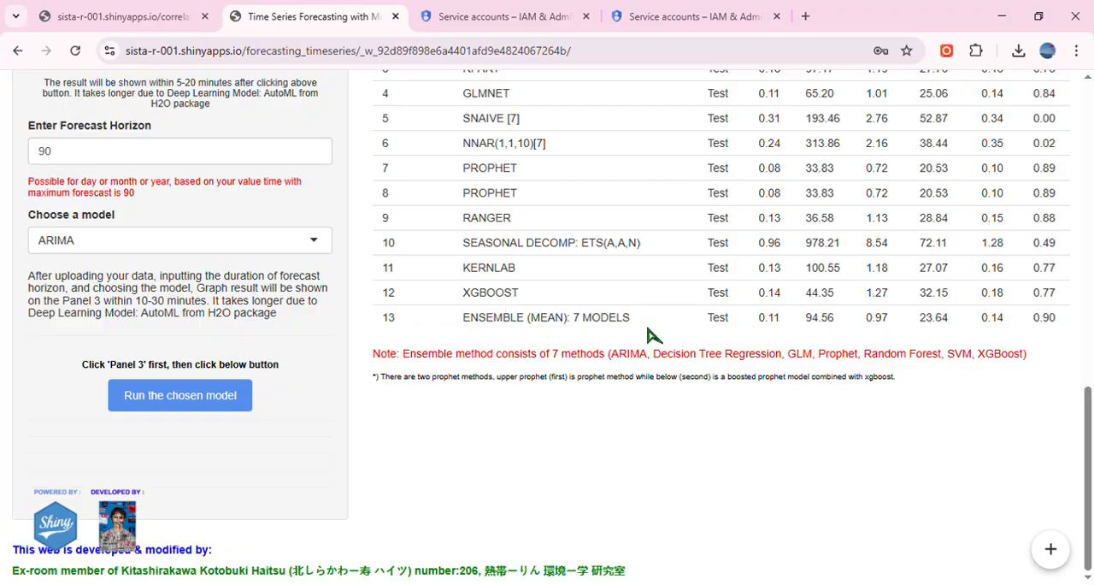
scroll(855, 360, up, 1)
scroll(1030, 405, up, 1)
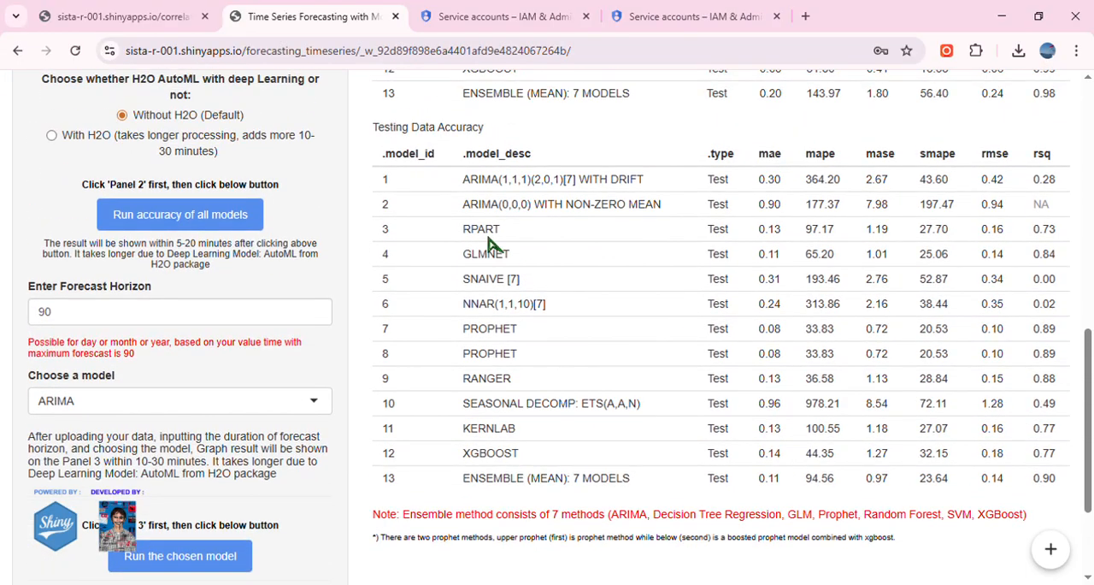
drag(1034, 480, 1061, 484)
scroll(726, 377, up, 5)
scroll(724, 373, down, 1)
scroll(724, 373, down, 4)
scroll(991, 381, up, 10)
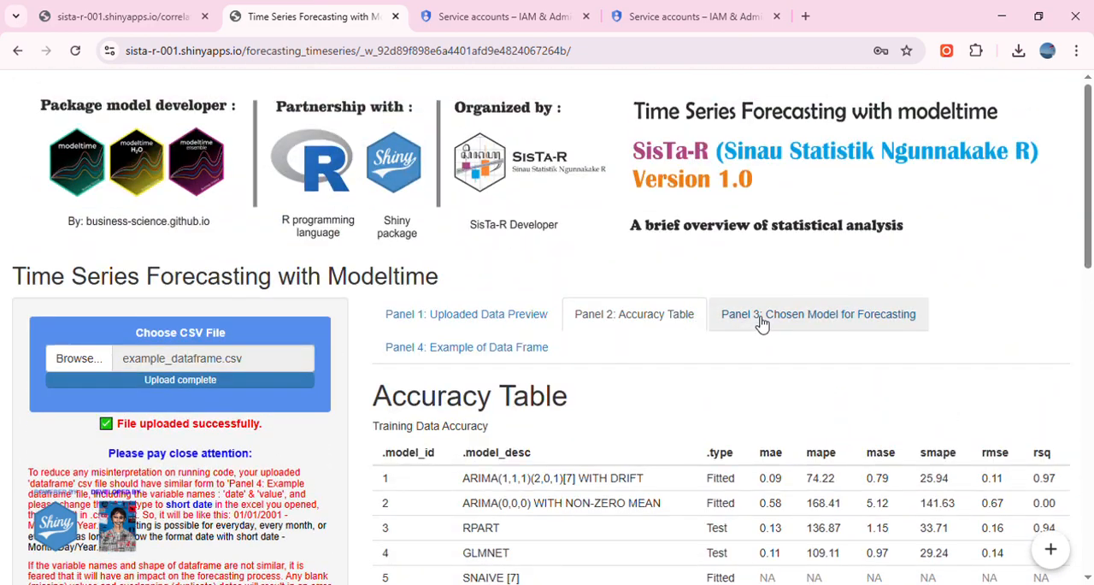
Show the results area for the chosen forecasting model.
click(761, 323)
scroll(441, 336, down, 1)
scroll(440, 336, down, 7)
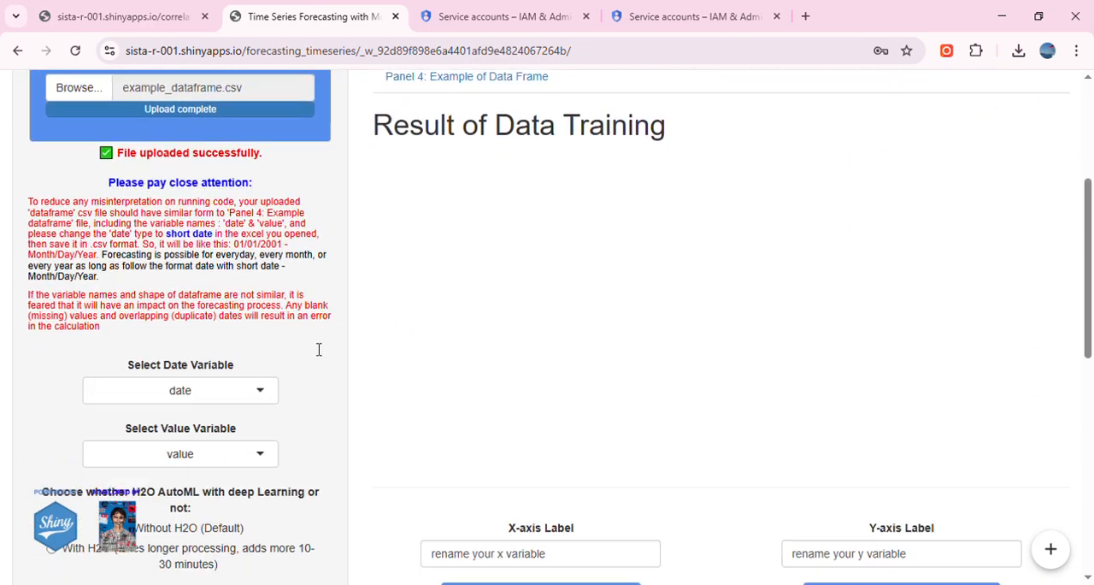
Choose Ensemble (Mean) as the forecasting model and run the chosen model.
scroll(377, 333, up, 2)
scroll(342, 350, down, 2)
click(242, 367)
scroll(237, 283, down, 2)
scroll(245, 298, down, 3)
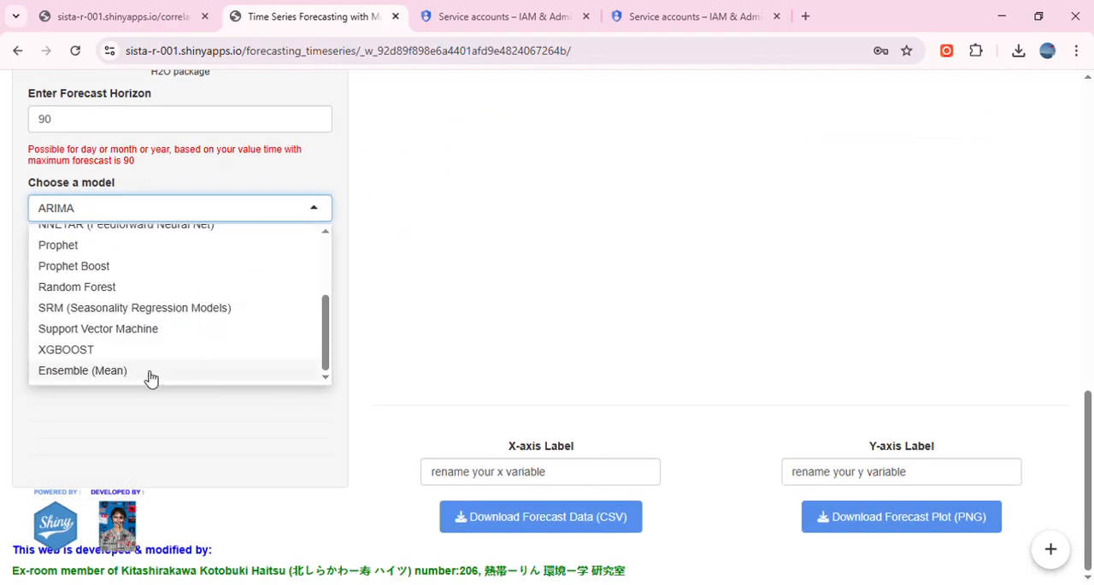
click(150, 377)
scroll(513, 354, up, 8)
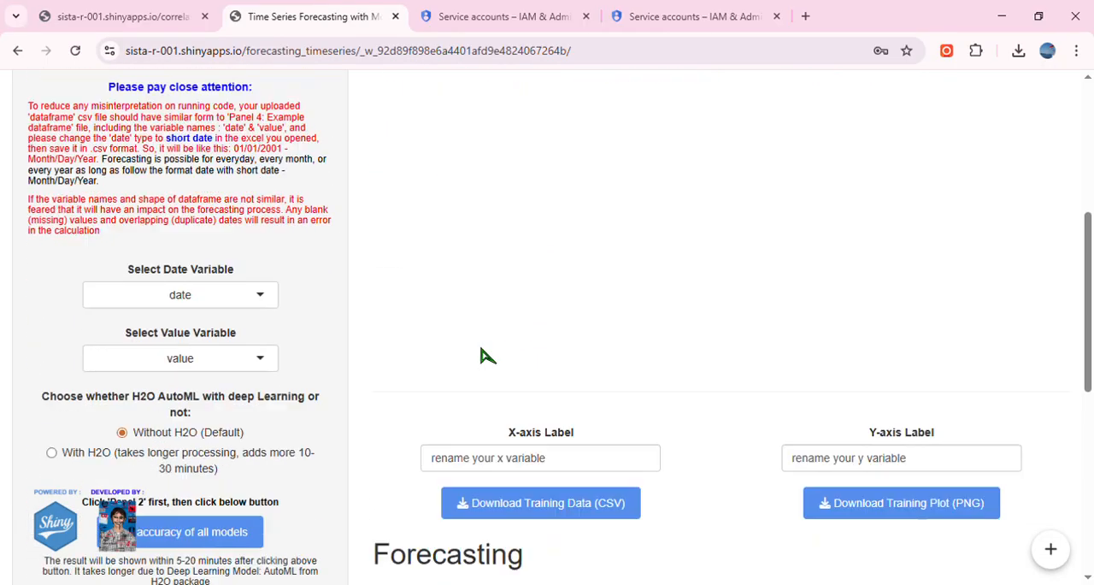
scroll(504, 356, down, 8)
click(228, 442)
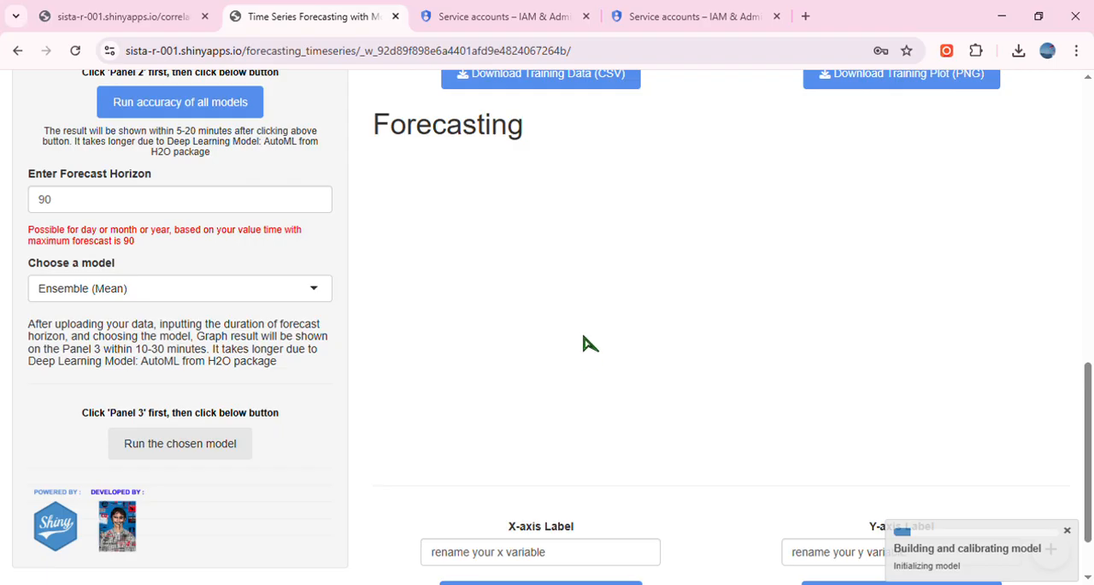
Return to the accuracy table and review the testing data accuracy, the ensemble method note and the H2O options.
scroll(590, 343, down, 1)
scroll(588, 342, up, 10)
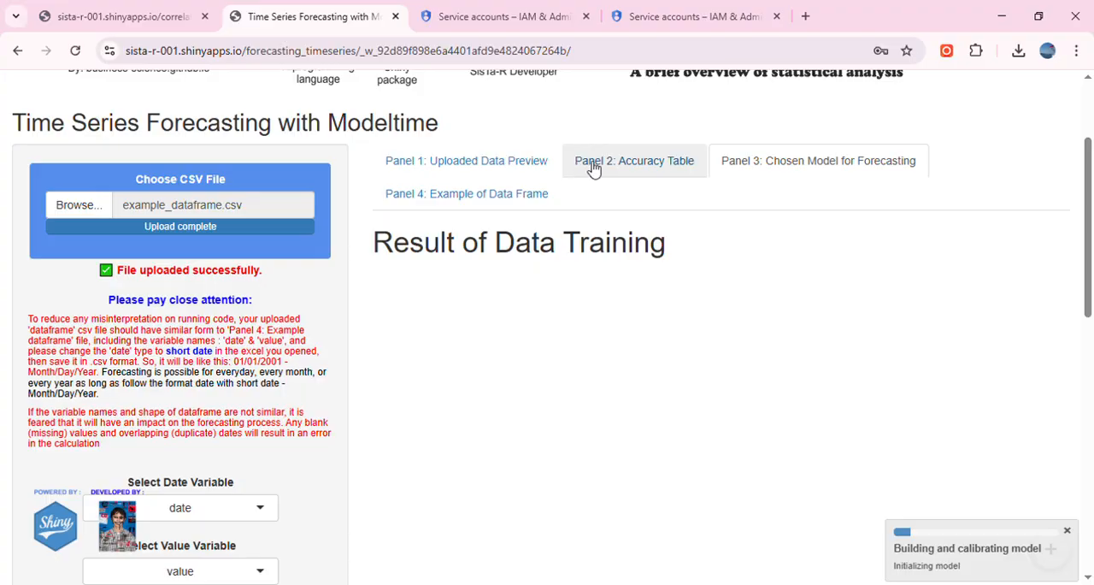
click(590, 163)
scroll(588, 360, down, 8)
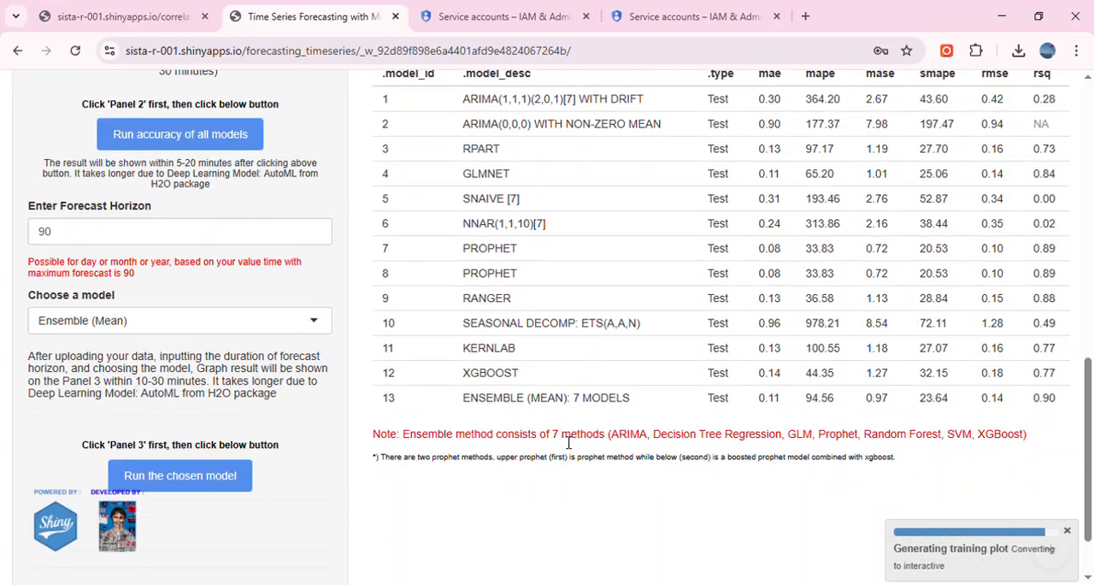
scroll(165, 350, up, 2)
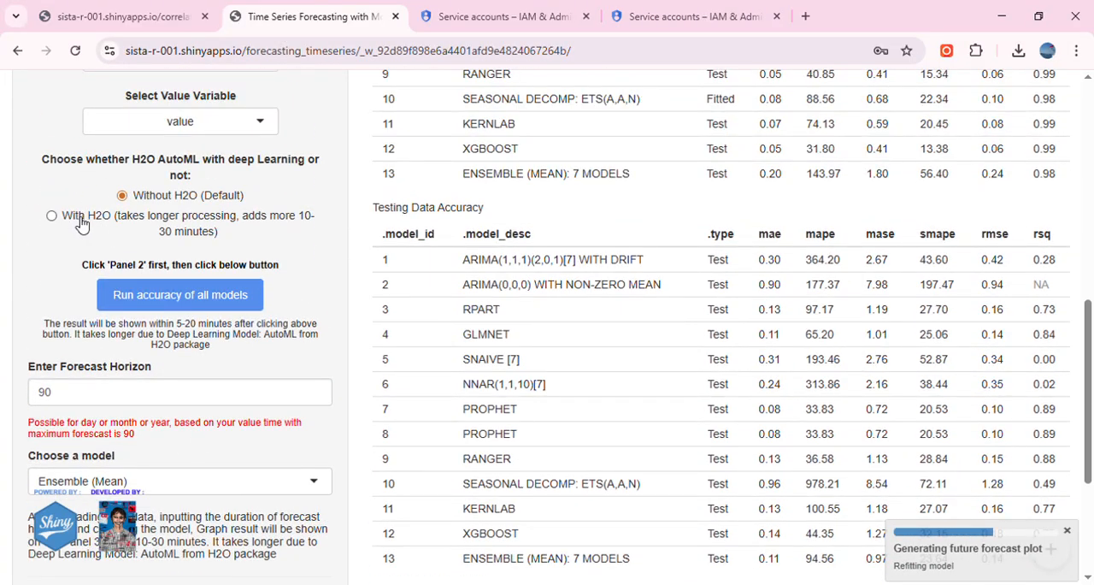
scroll(594, 484, down, 3)
scroll(579, 420, up, 15)
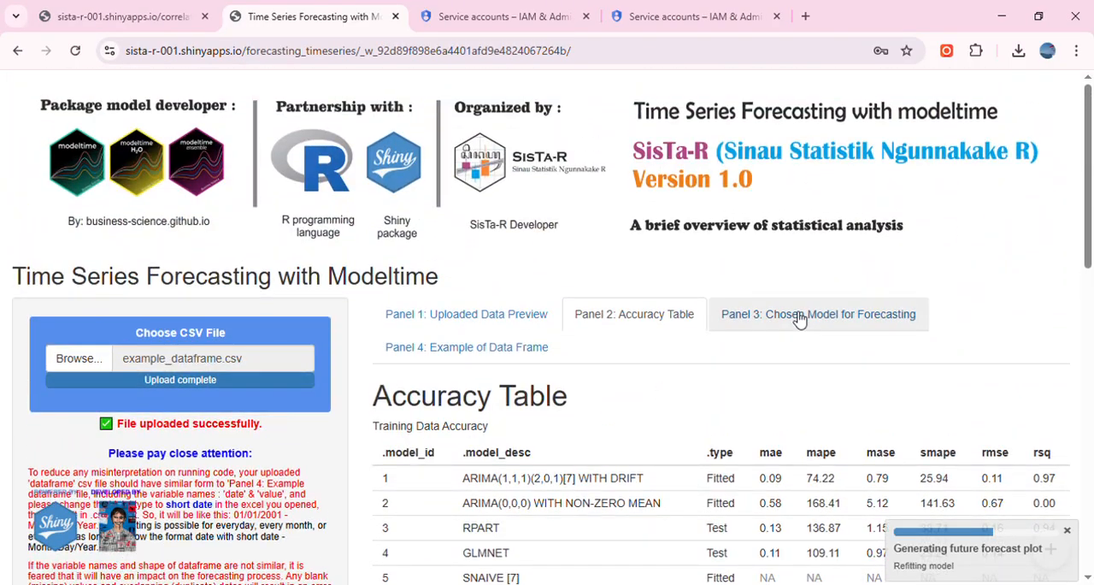
Show the chosen model's results and examine the Model Forecast vs Actual Data and Future Forecast plots.
click(799, 319)
scroll(562, 355, down, 3)
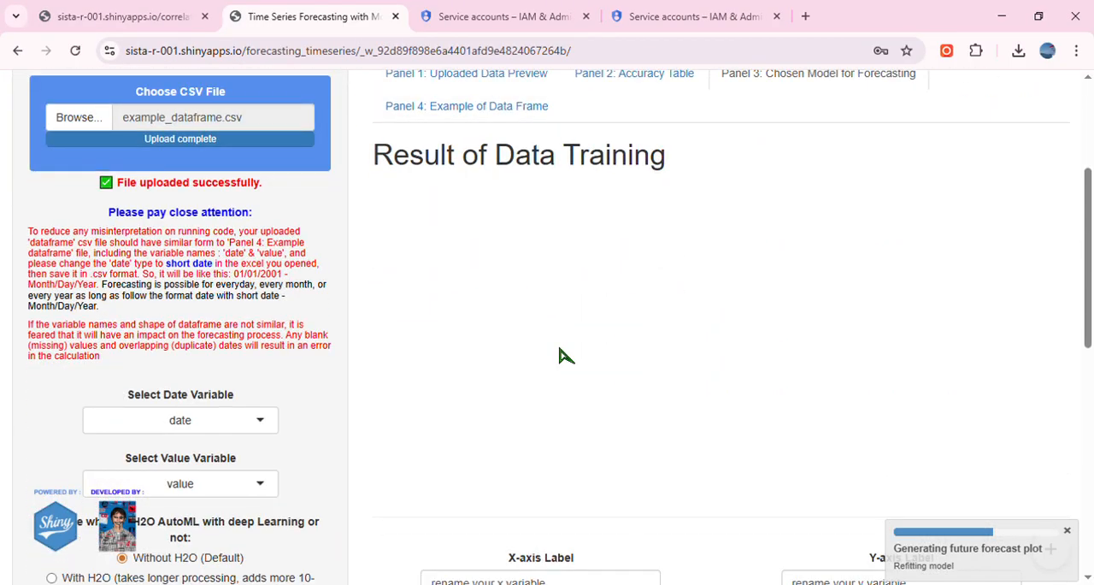
scroll(574, 333, down, 3)
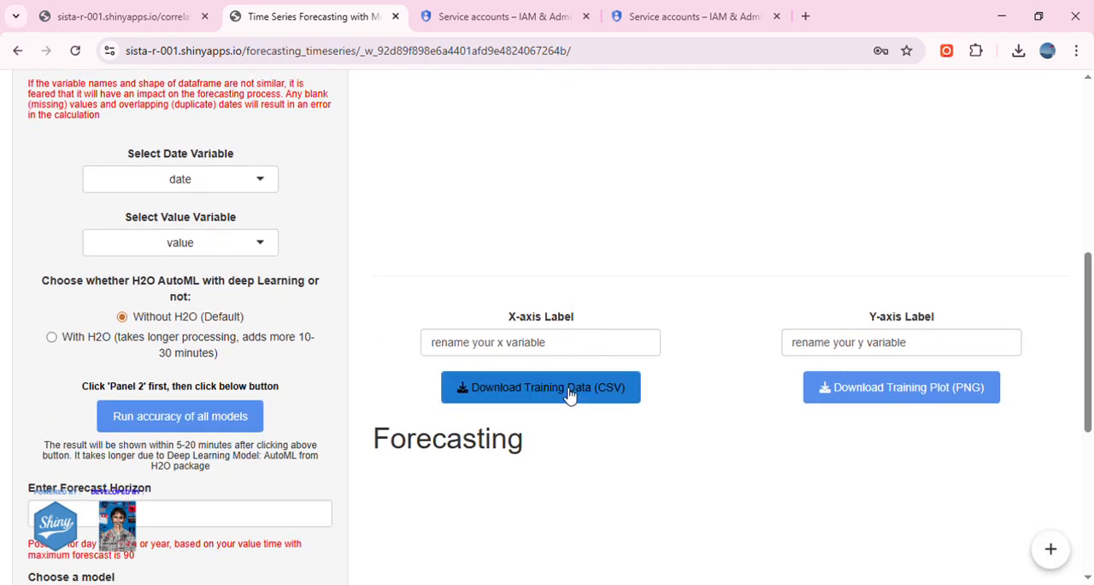
scroll(569, 394, down, 2)
scroll(681, 315, up, 1)
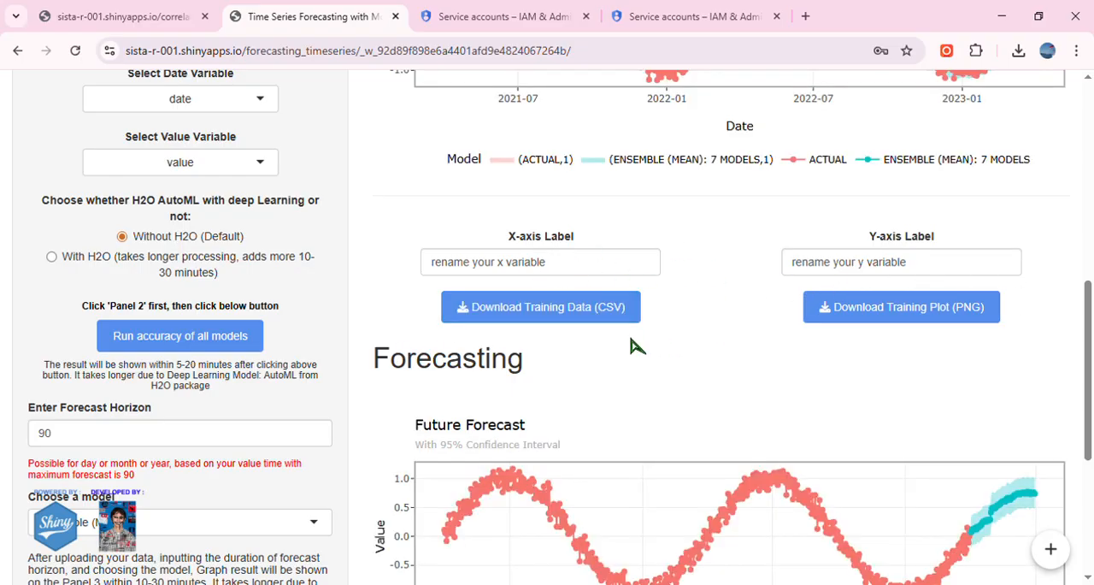
scroll(633, 345, up, 4)
scroll(855, 363, down, 1)
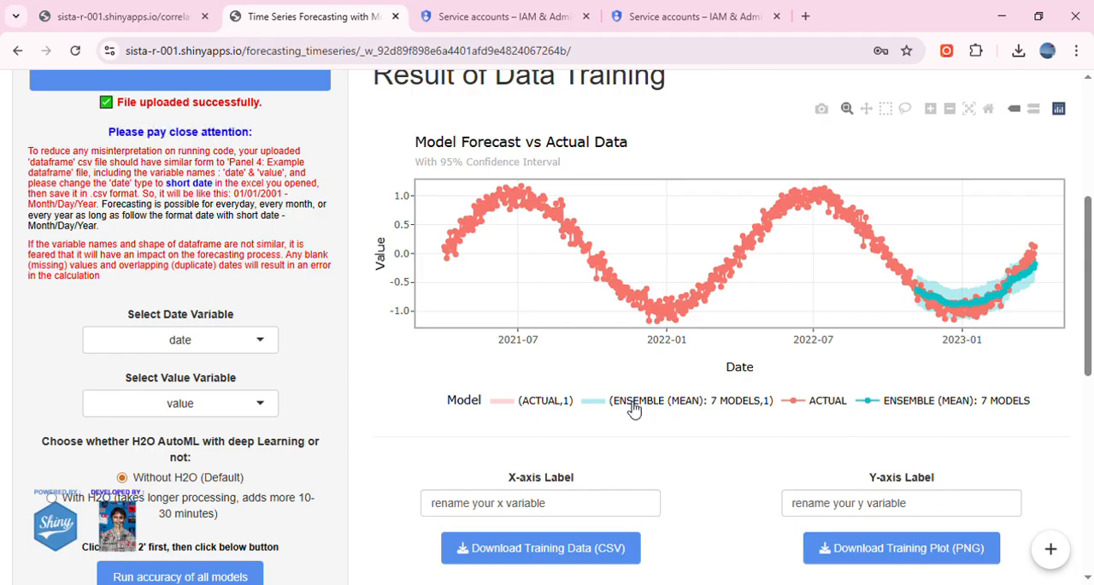
scroll(650, 414, down, 2)
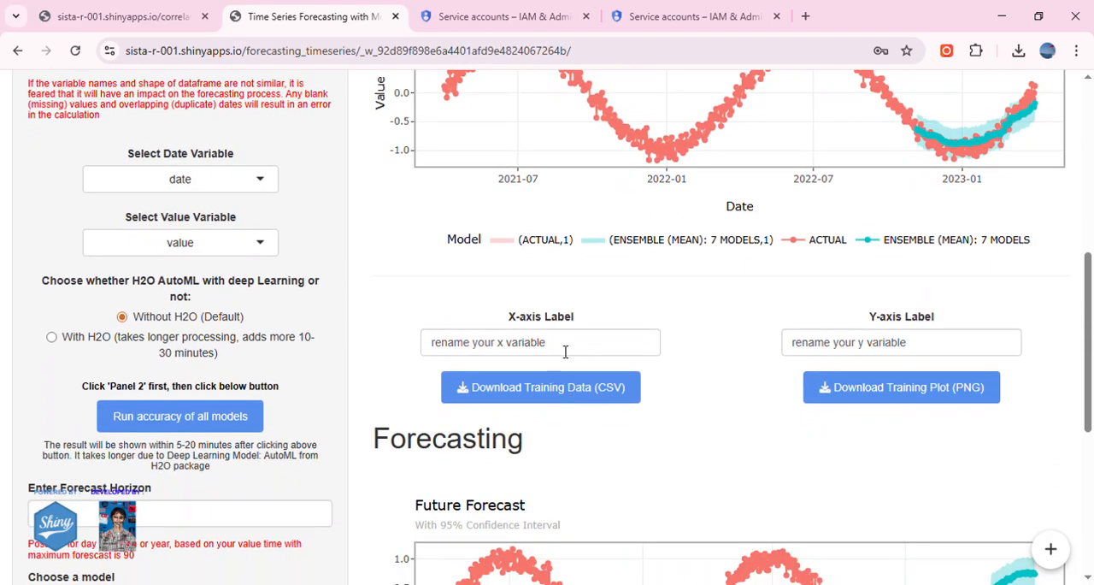
Label the training plot's X axis tanggal and its Y axis PM10.
drag(565, 352, 419, 356)
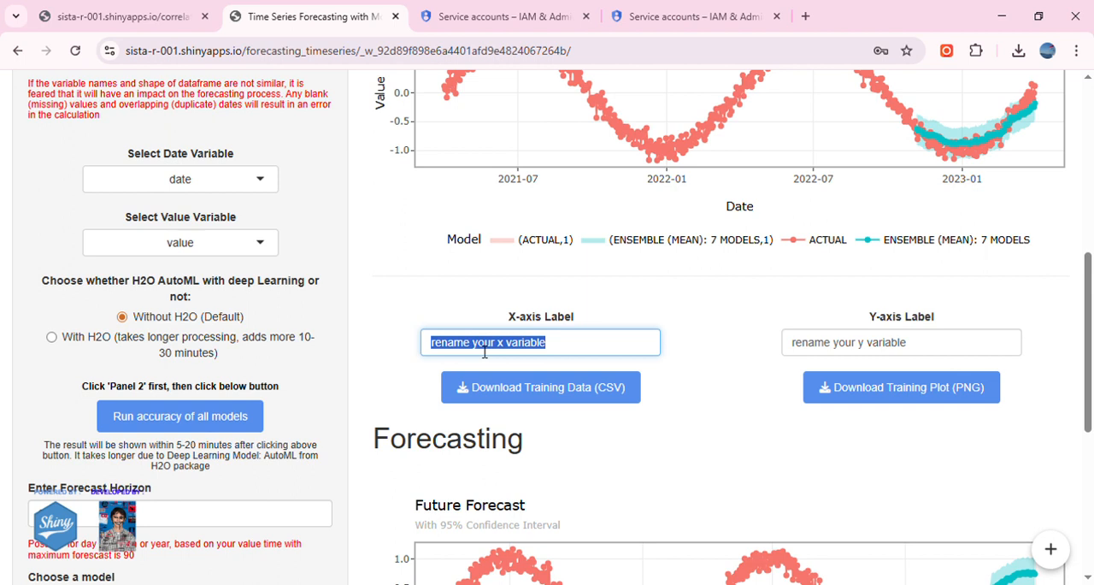
text(monoksida)
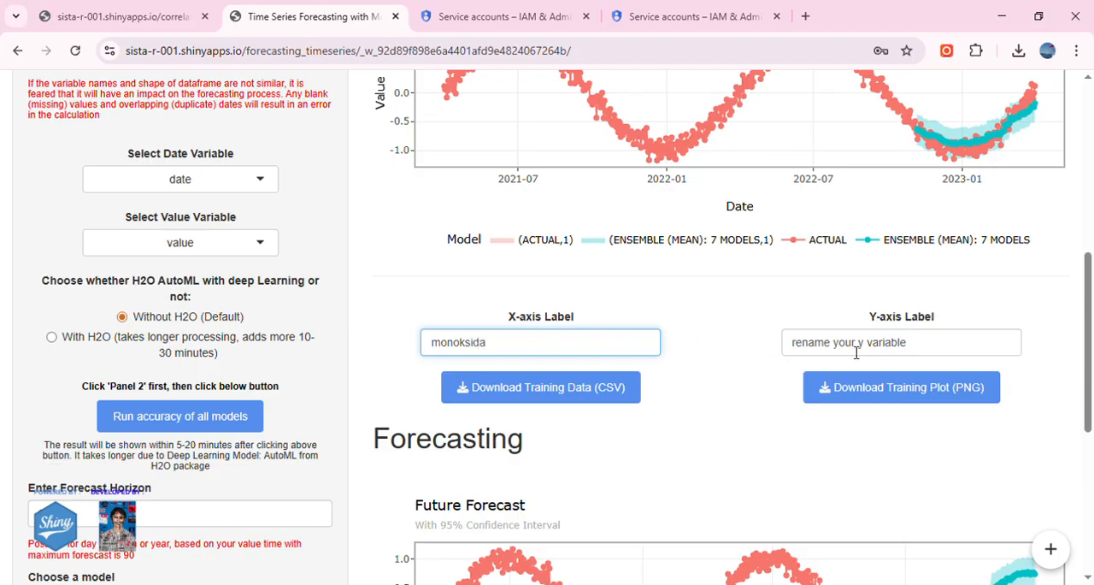
double_click(459, 350)
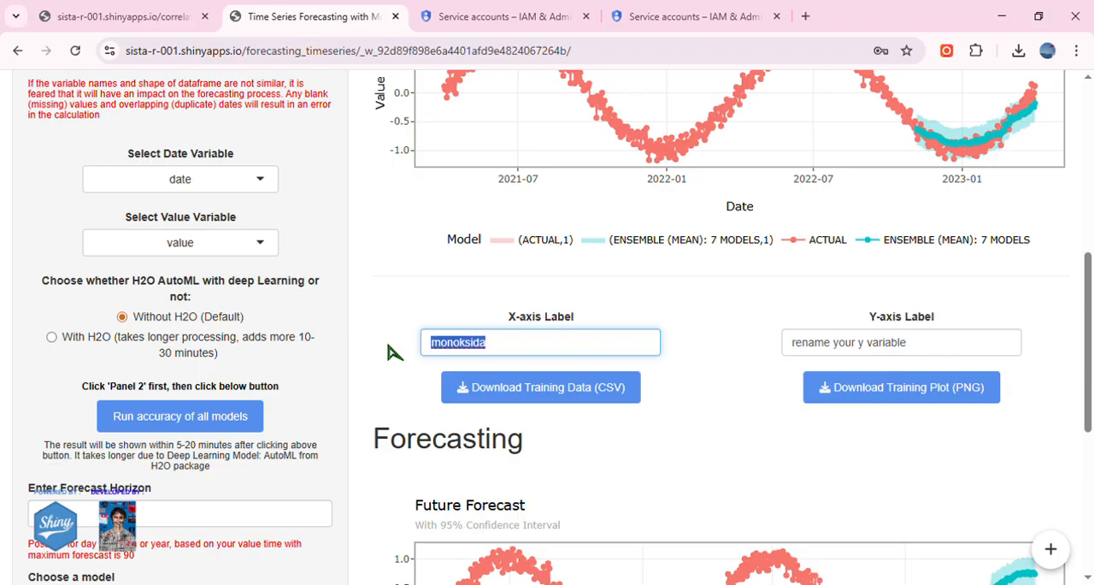
text(tanggal)
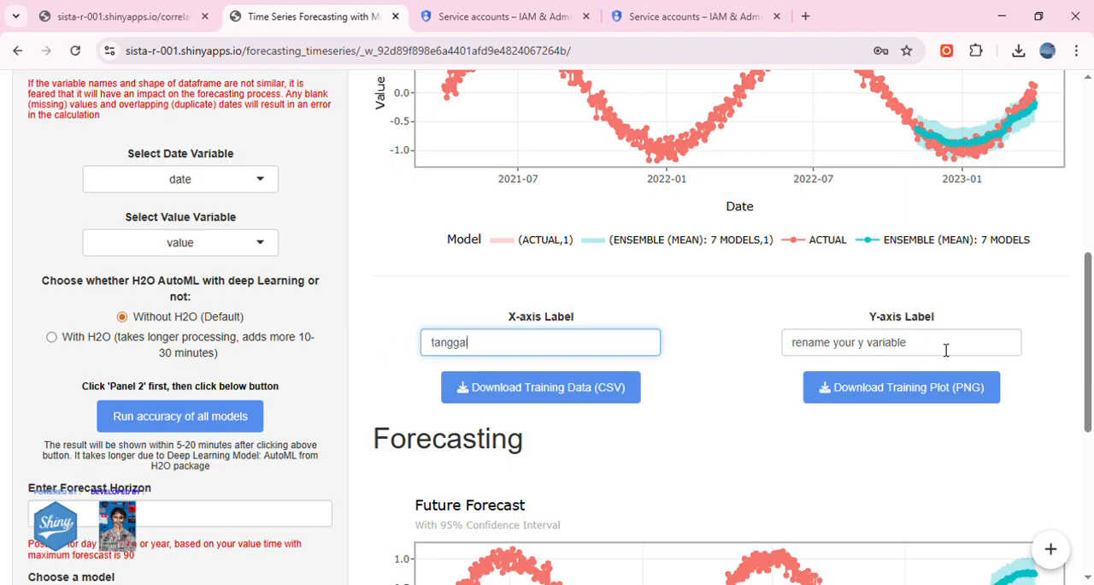
key(Tab)
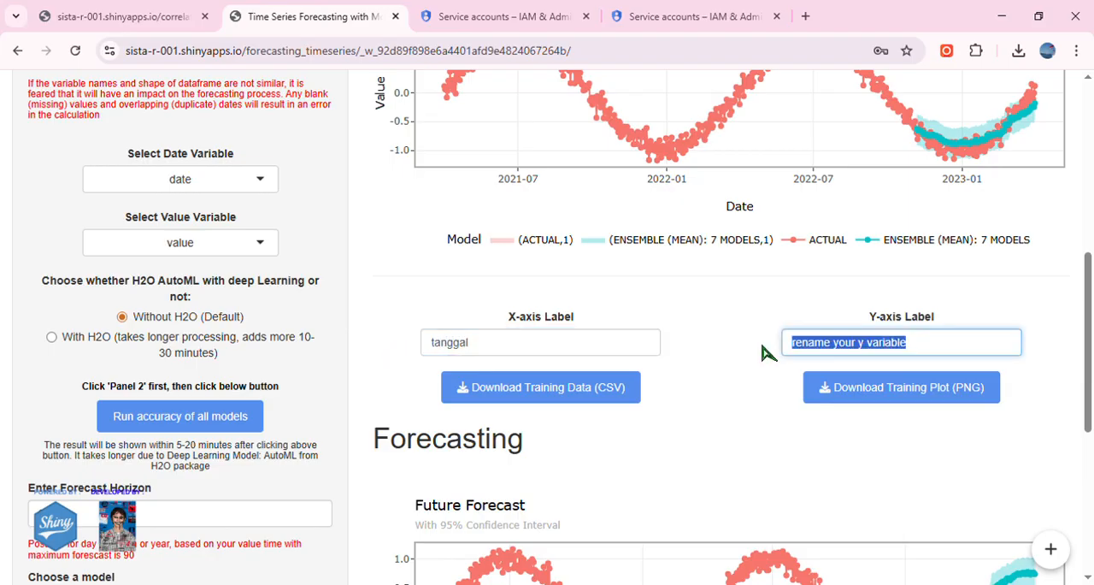
text(PM10)
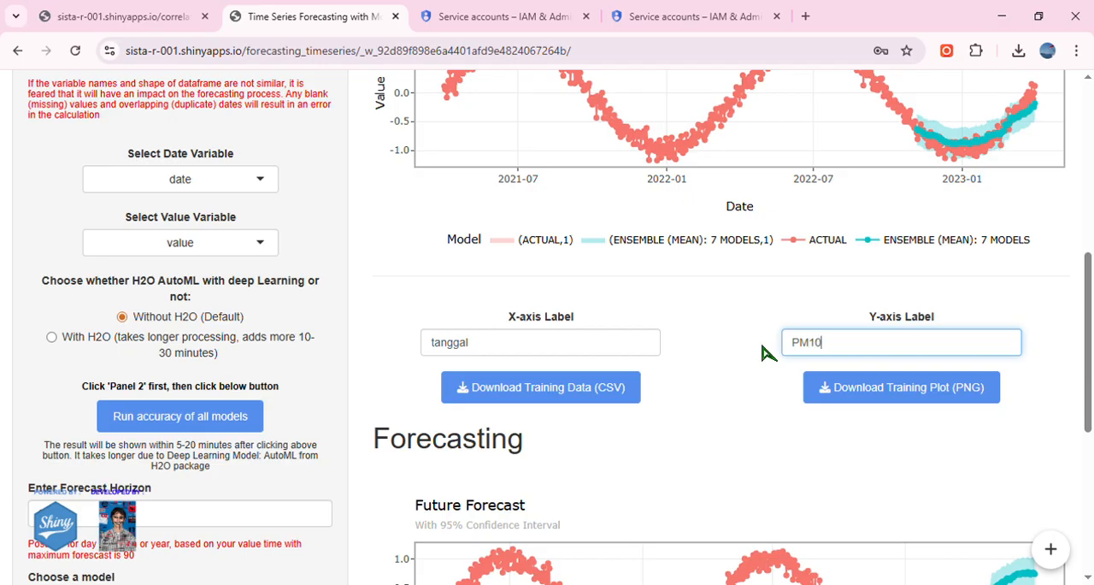
Download the training plot as PNG and the training data as CSV.
click(835, 398)
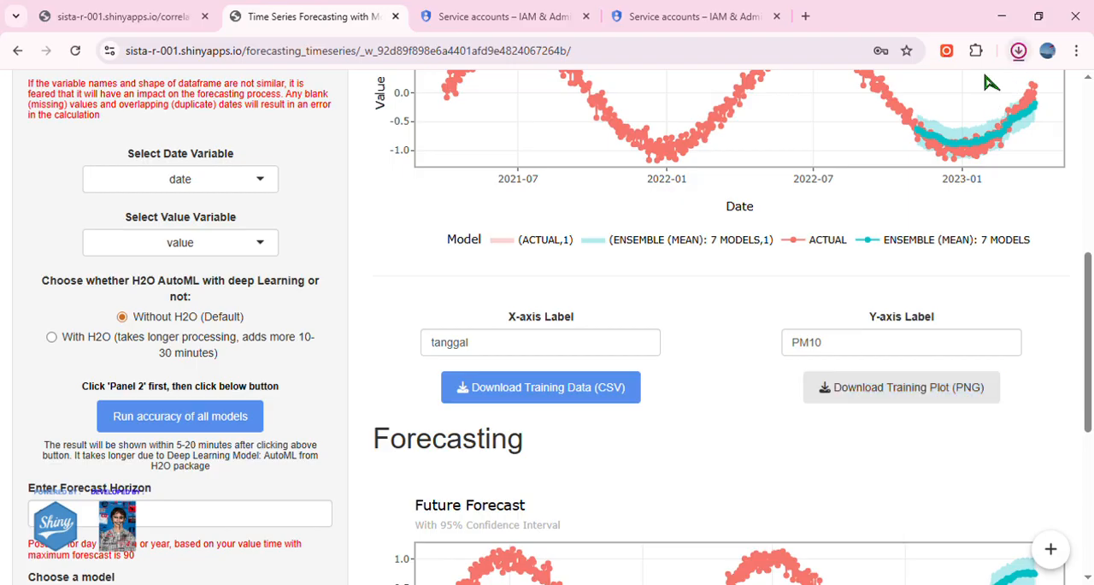
click(539, 387)
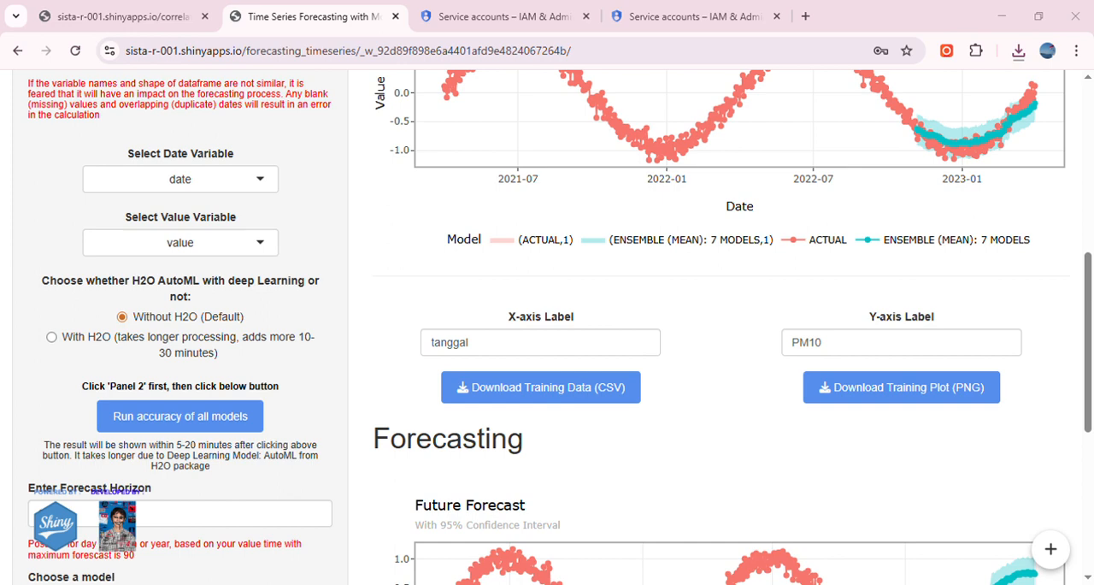
scroll(960, 338, up, 3)
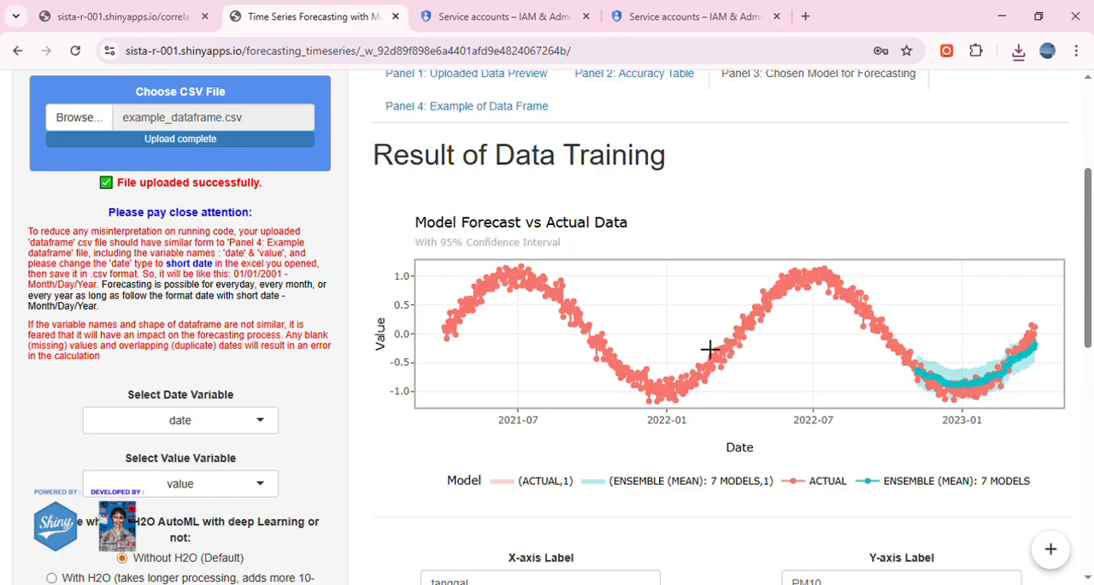
scroll(697, 351, down, 3)
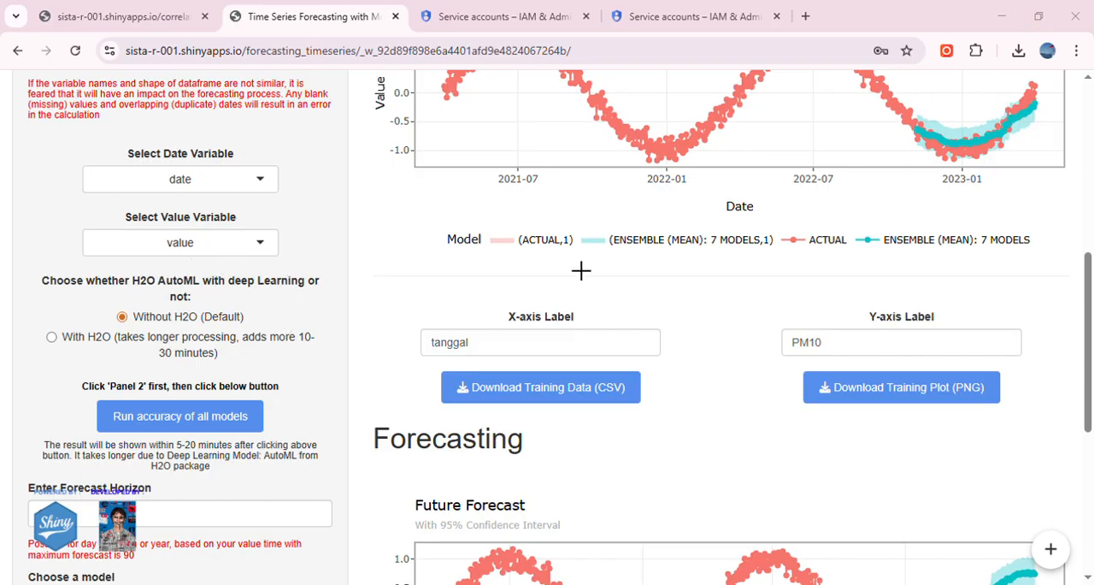
Read the final ensemble point in the Future Forecast plot and highlight the axis label texts below the plot.
scroll(650, 299, down, 3)
mouse_move(1014, 340)
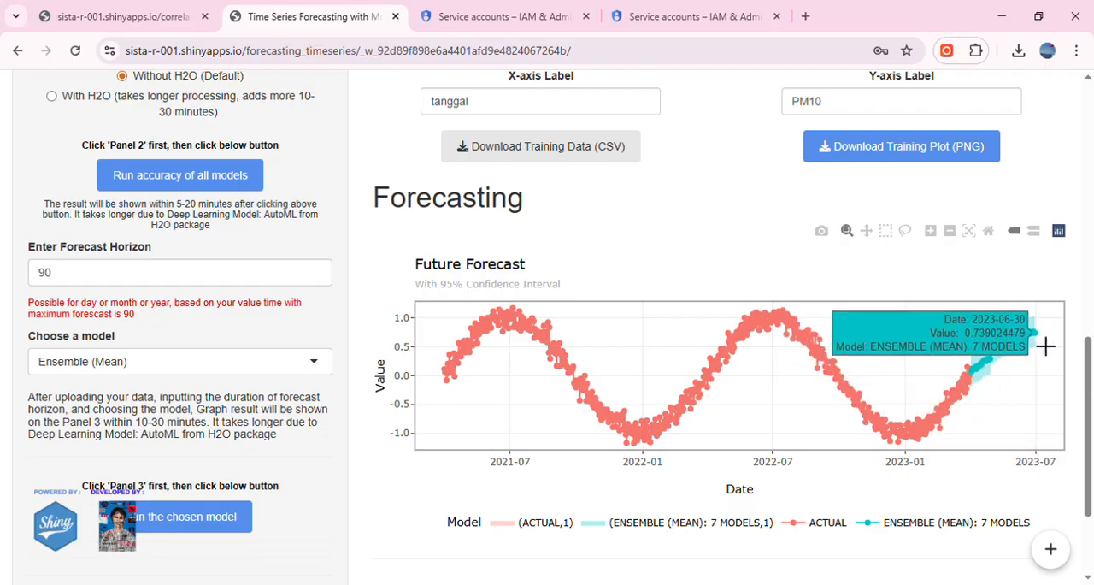
scroll(904, 379, down, 2)
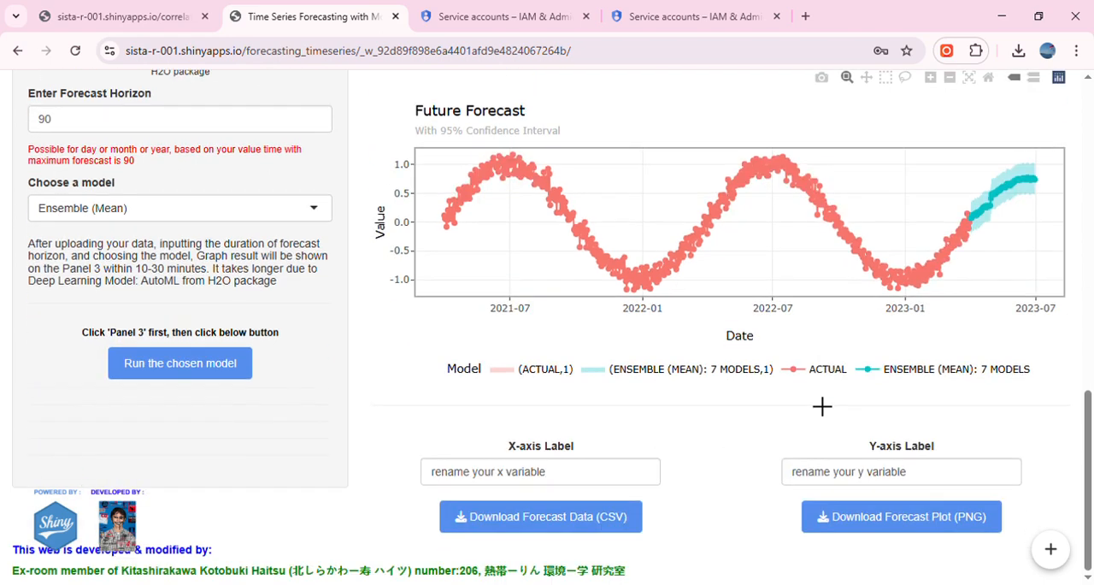
drag(550, 475, 399, 485)
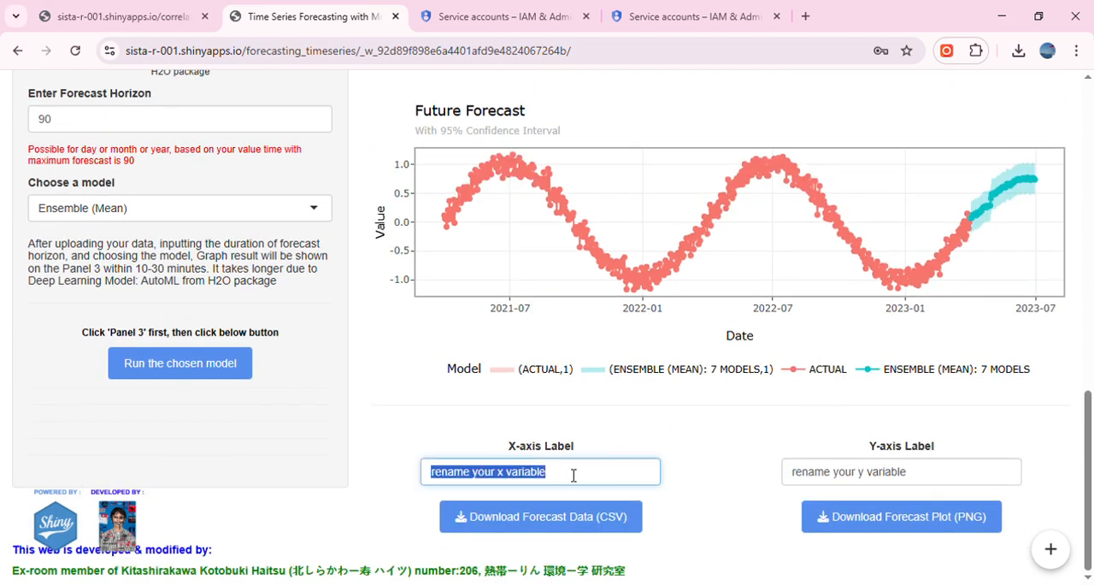
drag(938, 477, 778, 461)
Compare the Future Forecast plot with the Model Forecast vs Actual Data training plot.
scroll(695, 415, up, 3)
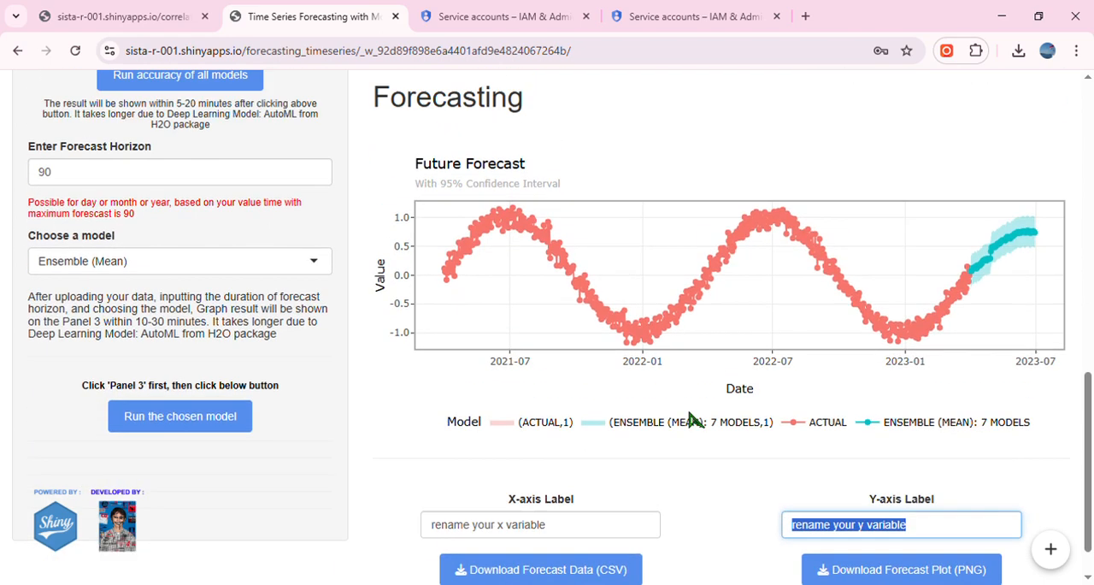
scroll(749, 342, down, 3)
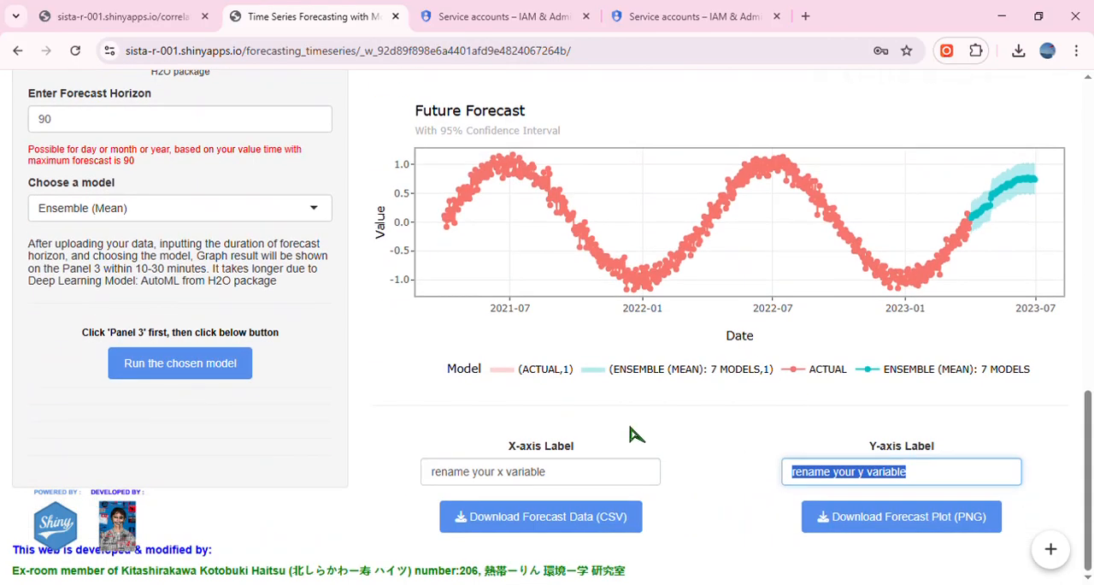
scroll(630, 432, up, 8)
scroll(610, 259, down, 8)
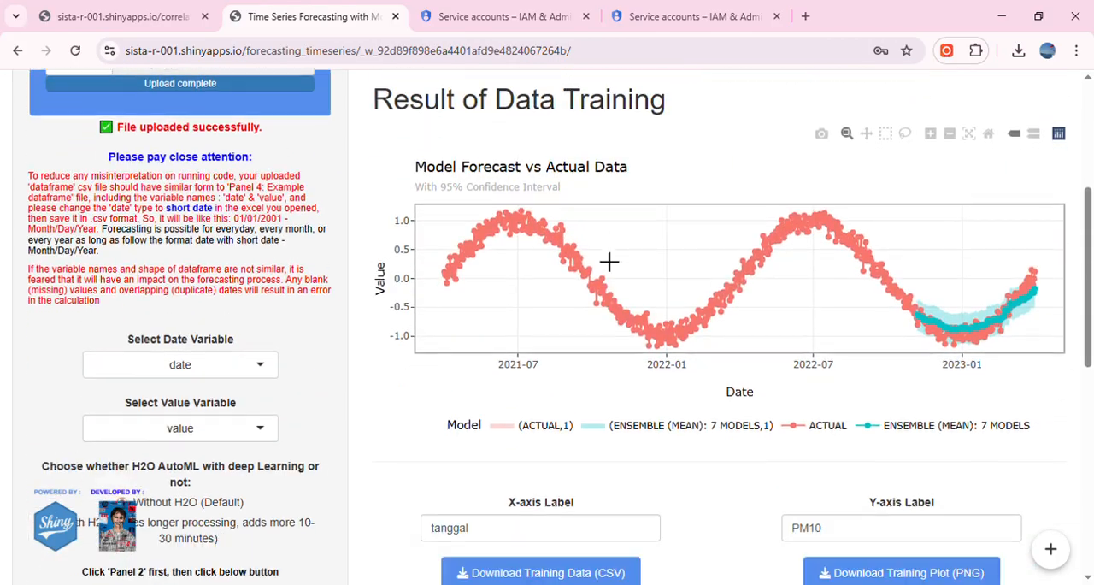
scroll(680, 342, down, 1)
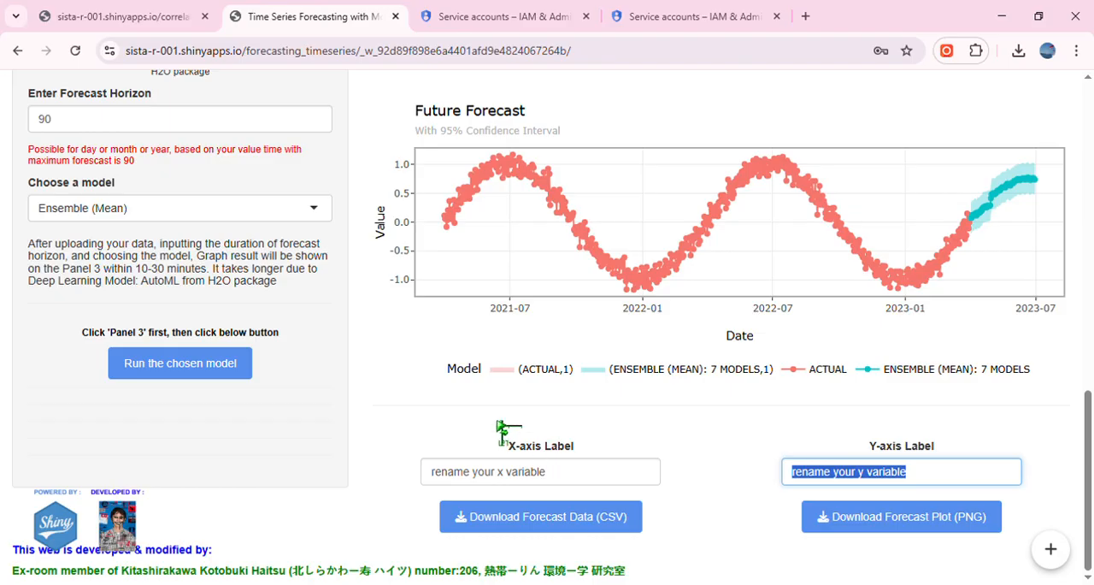
scroll(502, 431, up, 1)
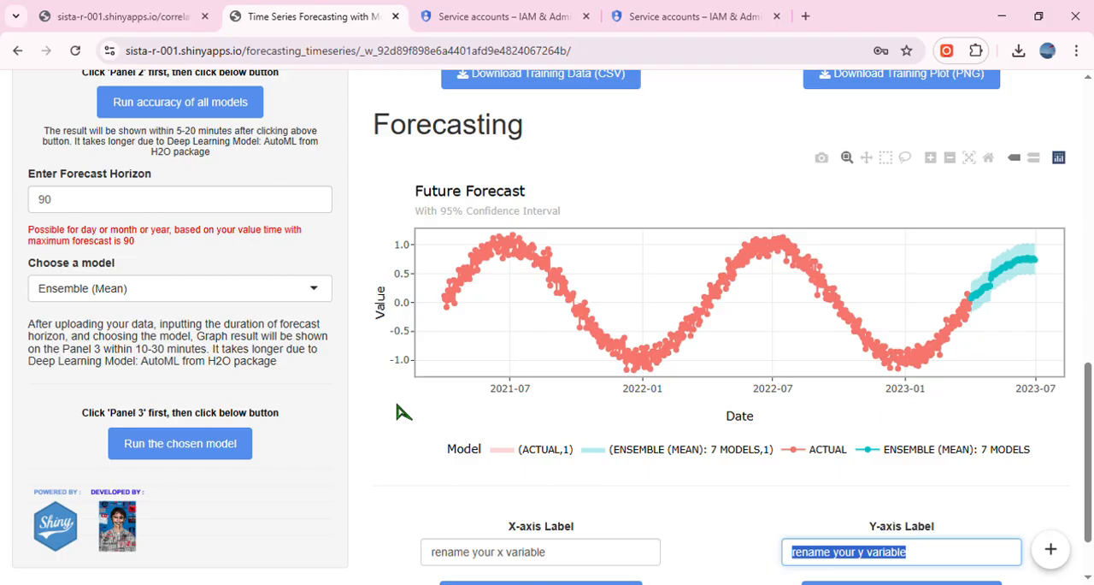
scroll(402, 412, up, 3)
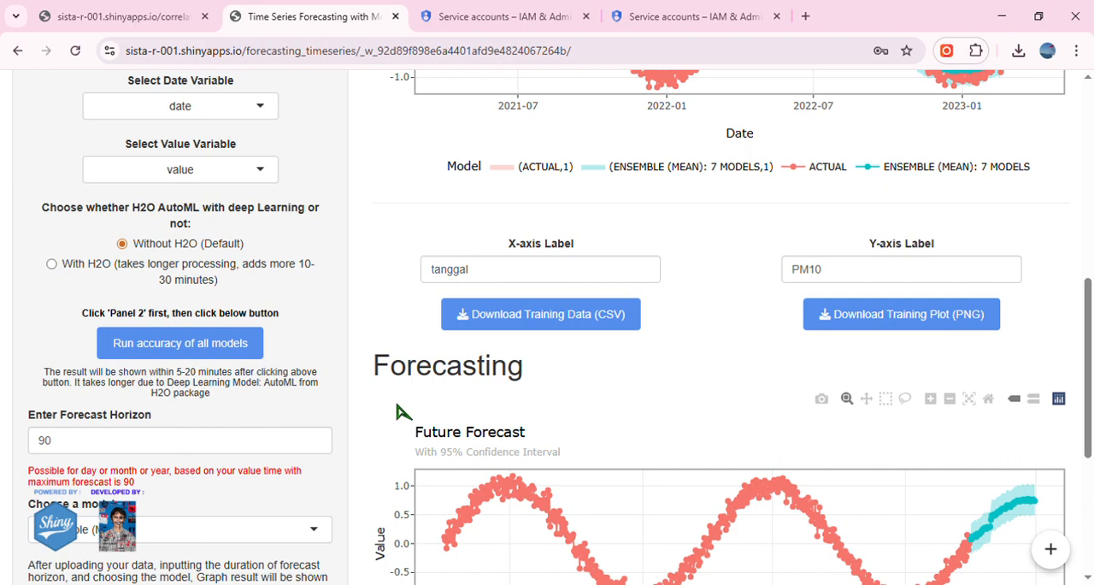
scroll(350, 396, up, 5)
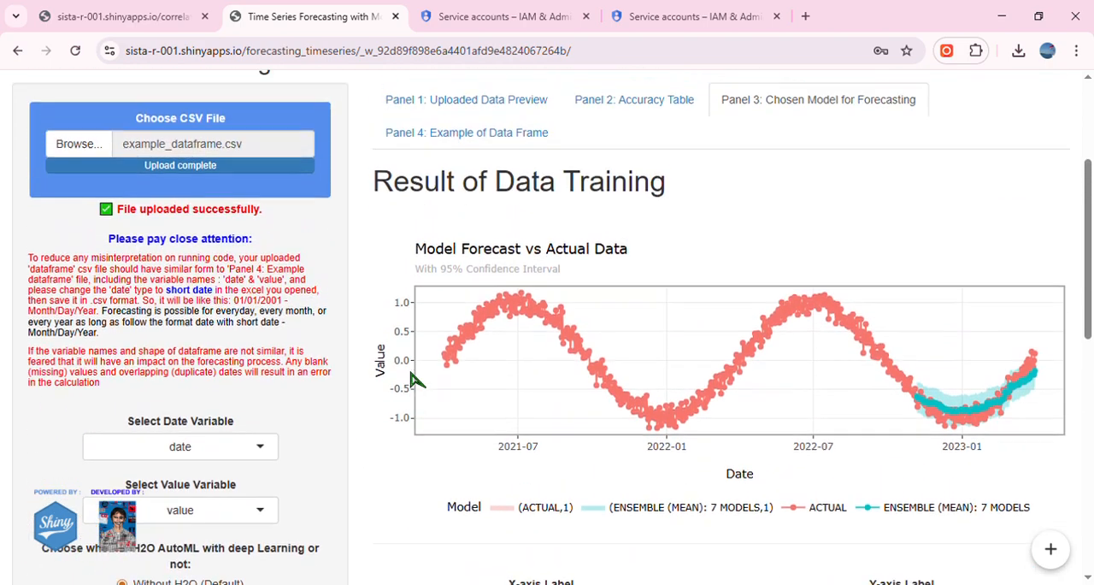
Return to the accuracy table and set AutoML with deep learning to With H2O.
click(599, 164)
scroll(368, 367, down, 4)
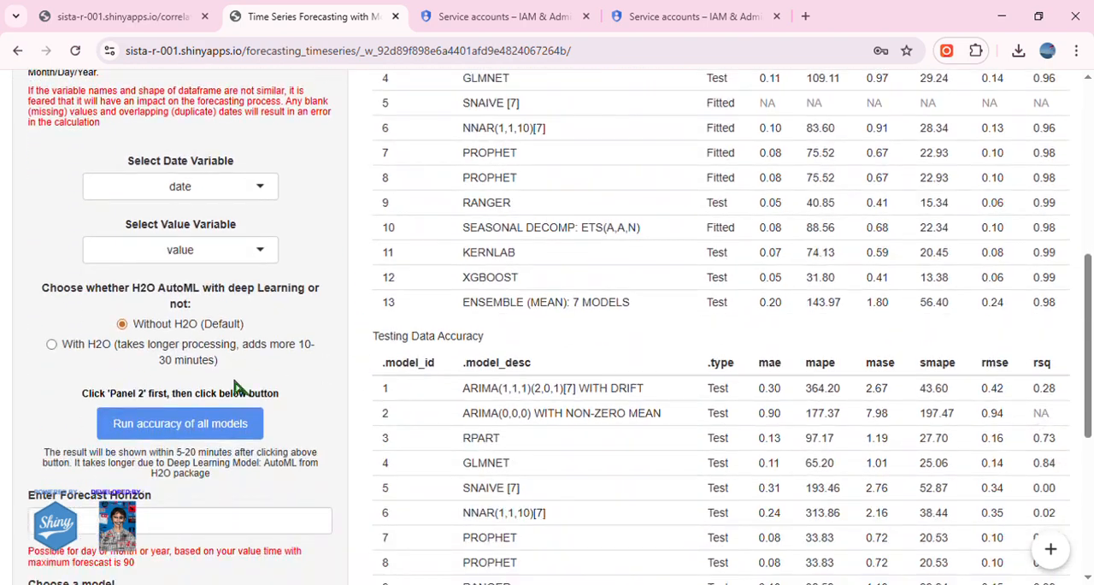
click(176, 353)
scroll(257, 389, down, 2)
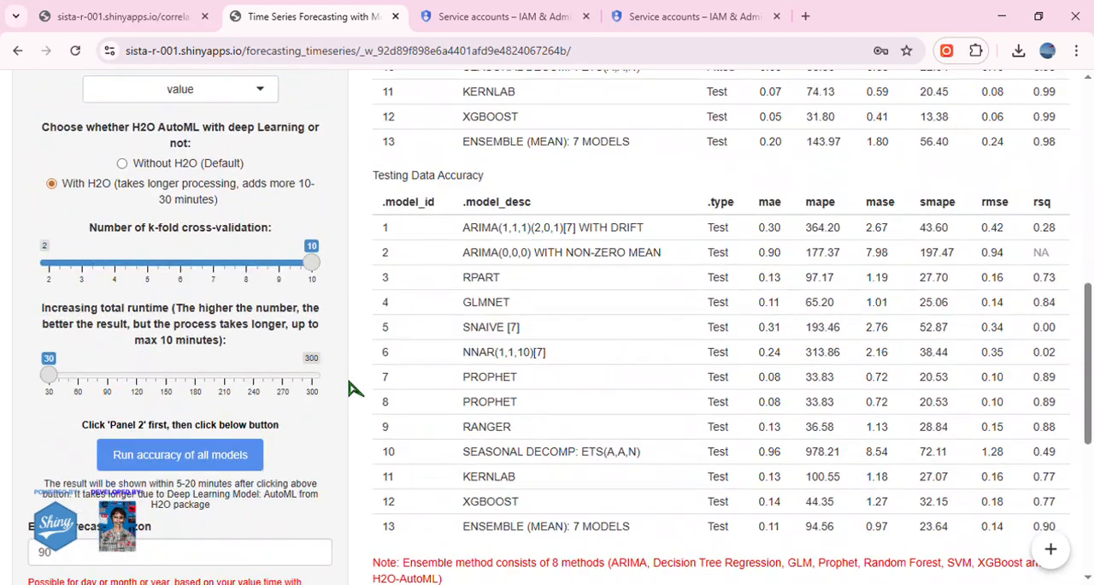
scroll(356, 389, down, 1)
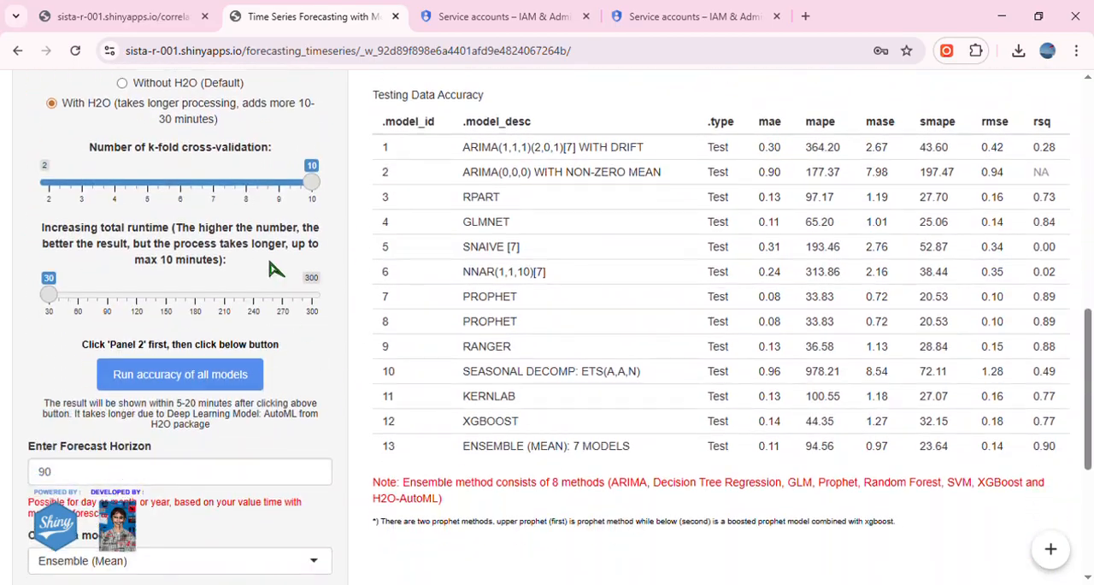
Recalculate the accuracy of all models with H2O AutoML included.
click(212, 380)
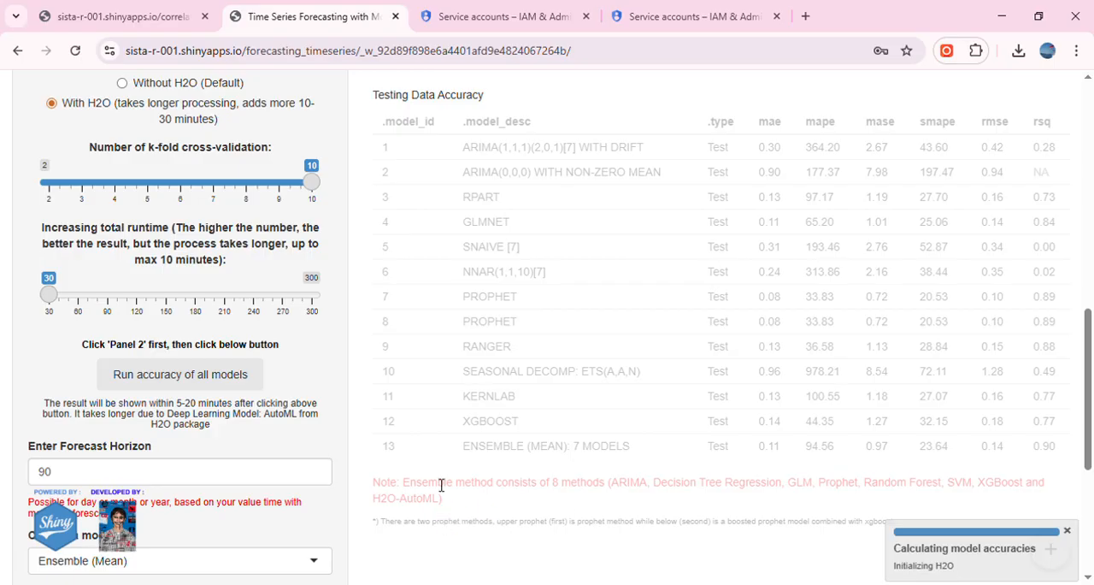
scroll(740, 456, down, 1)
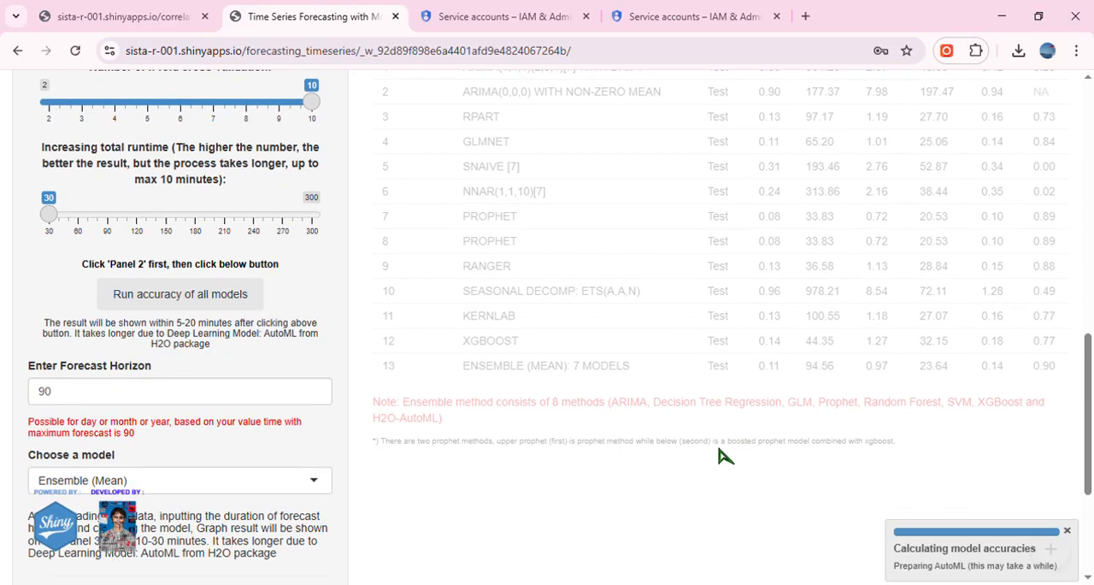
scroll(721, 456, up, 1)
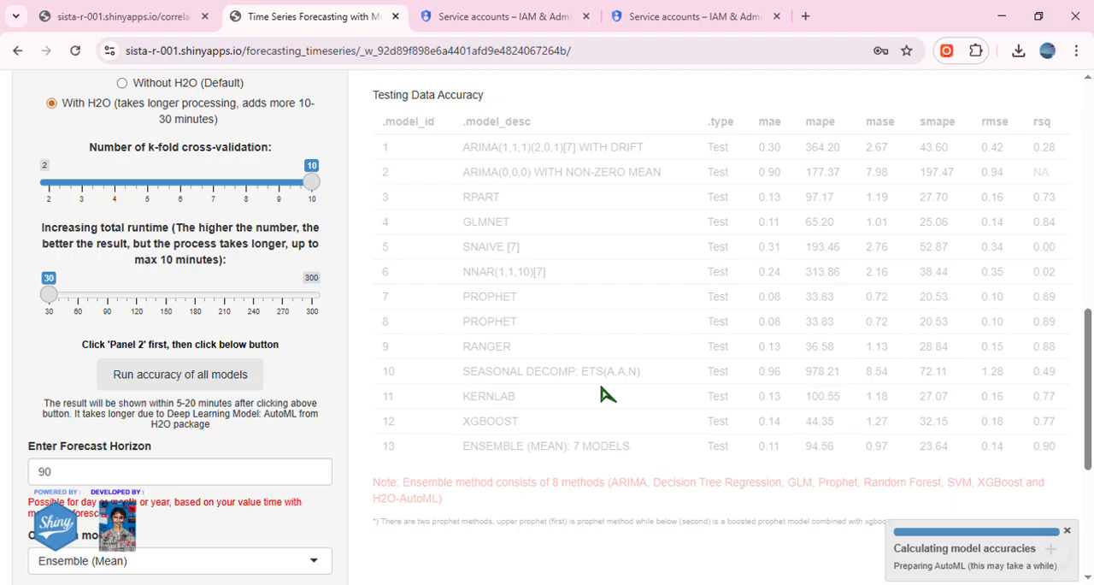
scroll(600, 394, down, 2)
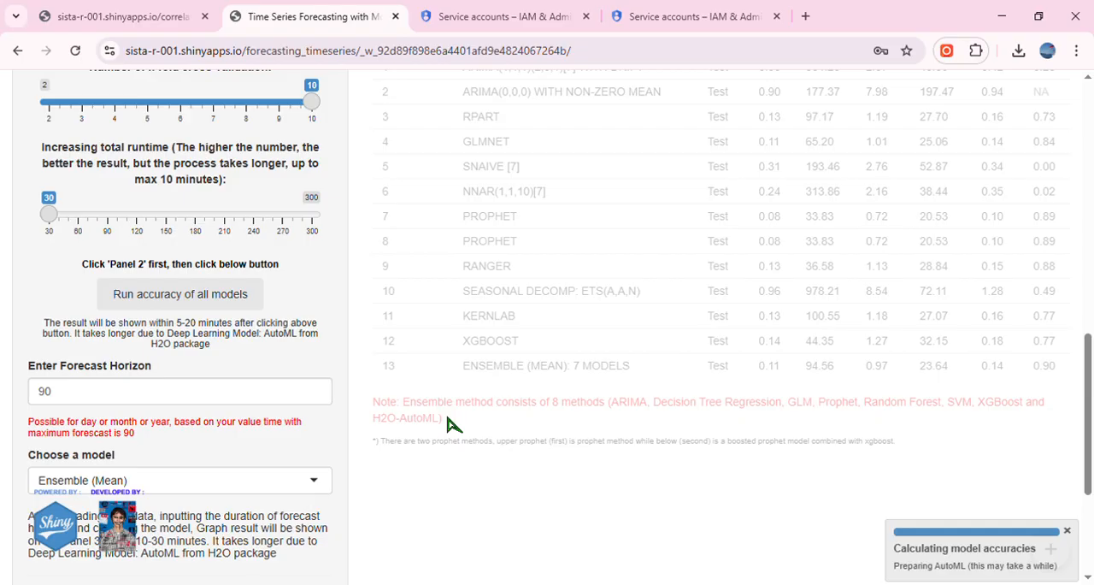
scroll(286, 395, up, 1)
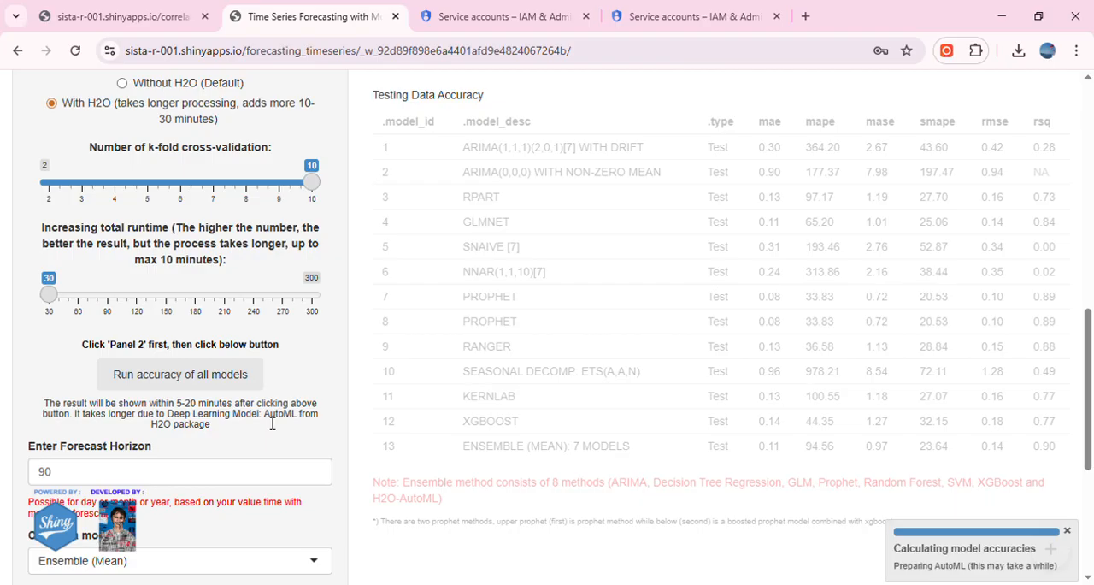
scroll(557, 473, down, 1)
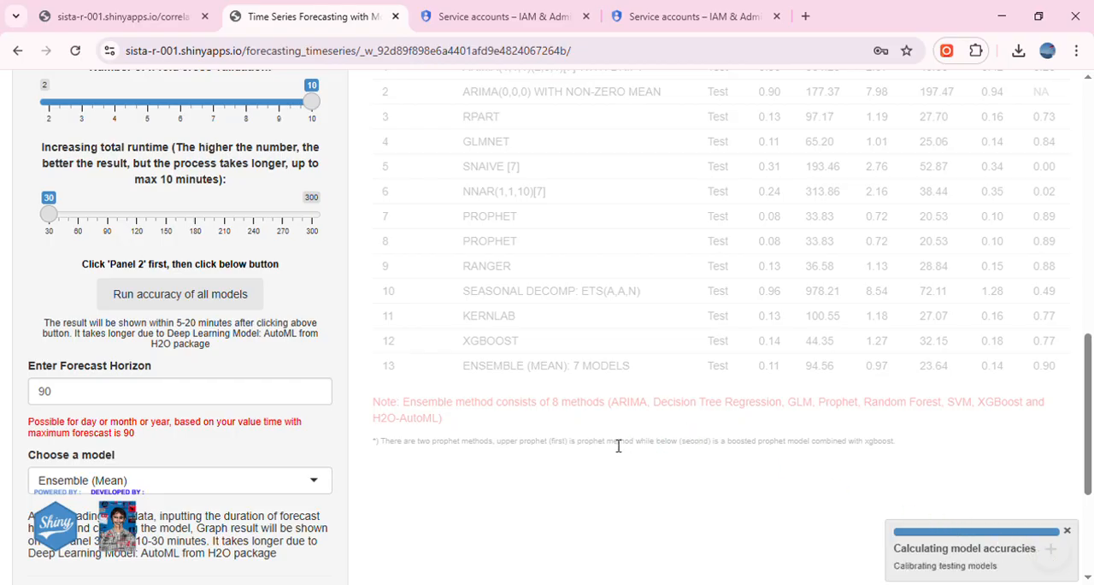
scroll(618, 446, up, 6)
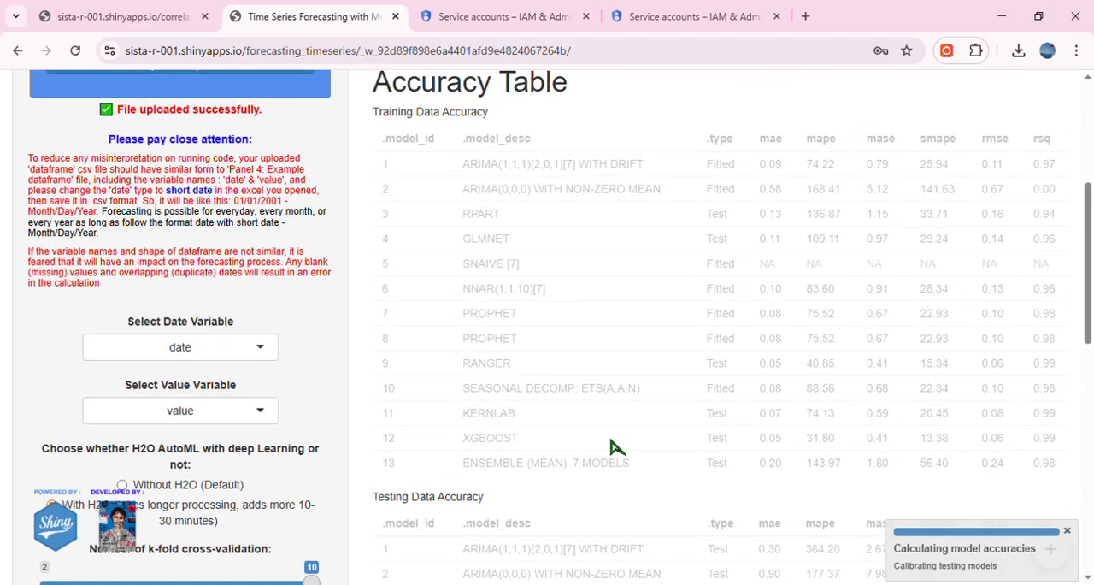
scroll(519, 455, up, 2)
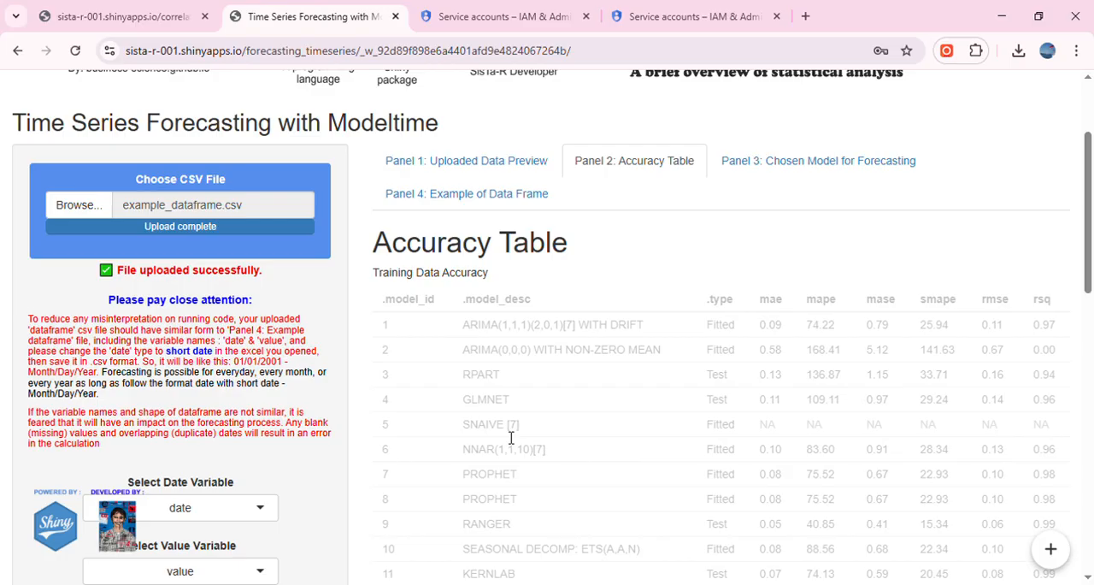
Read the H2O AutoML - DRF row in the Training Data Accuracy table and highlight its model name and rsq.
scroll(510, 437, down, 1)
scroll(510, 437, down, 2)
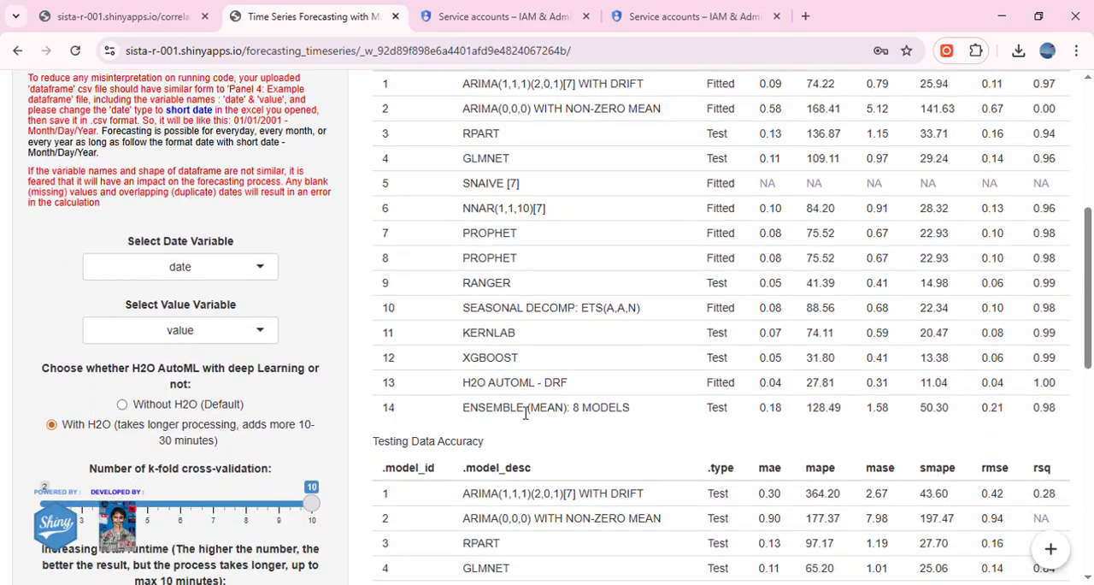
drag(462, 389, 586, 390)
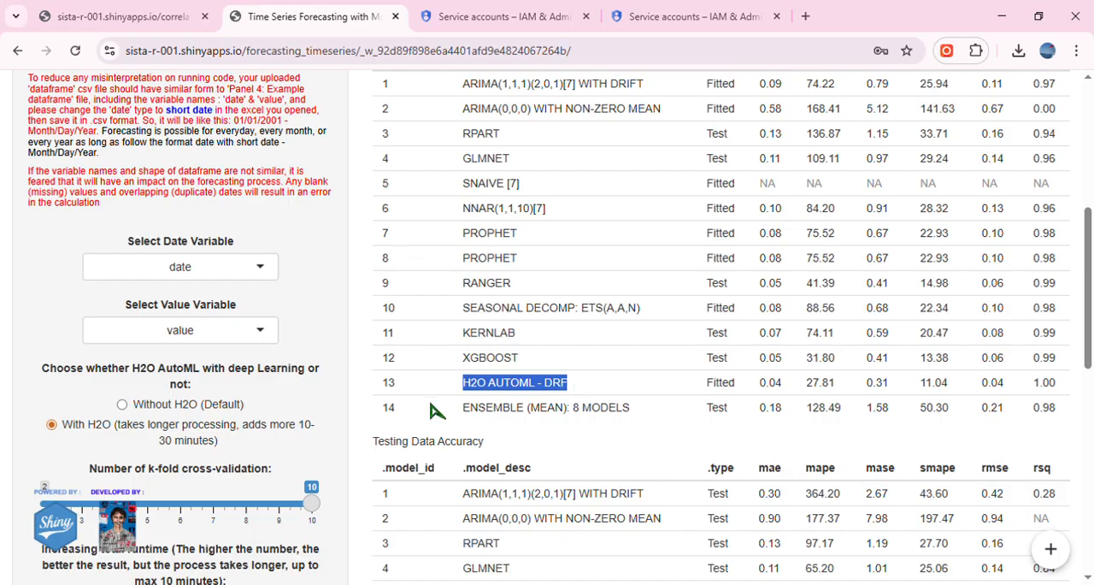
double_click(1043, 383)
scroll(992, 391, up, 1)
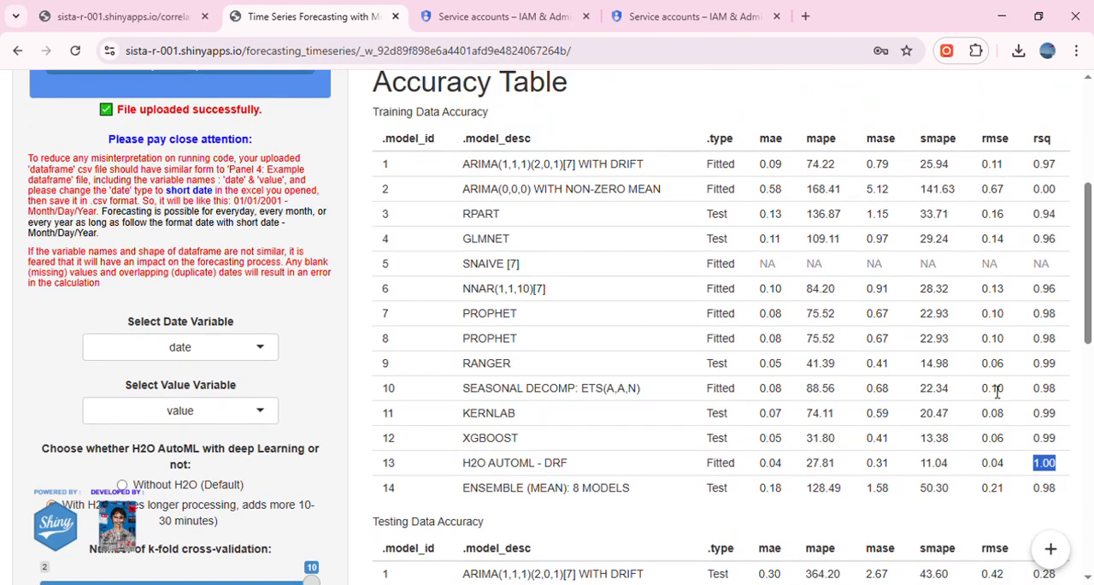
Compare the testing rsq of H2O AutoML - DRF and the ensemble, and highlight the methods listed in the ensemble note.
scroll(970, 417, down, 1)
scroll(947, 400, down, 5)
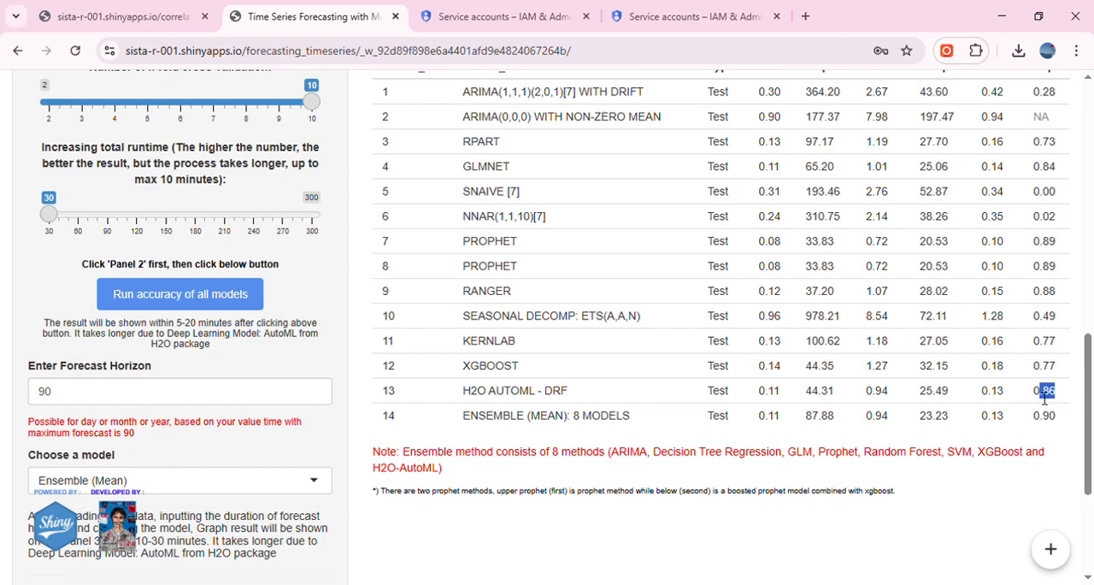
drag(1060, 417, 1041, 422)
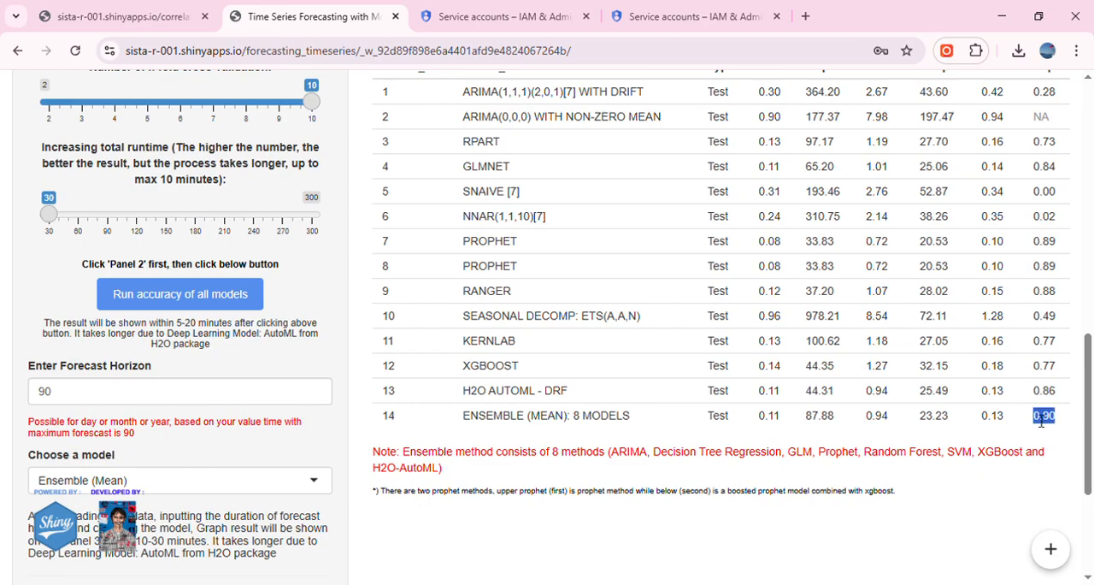
drag(610, 455, 434, 481)
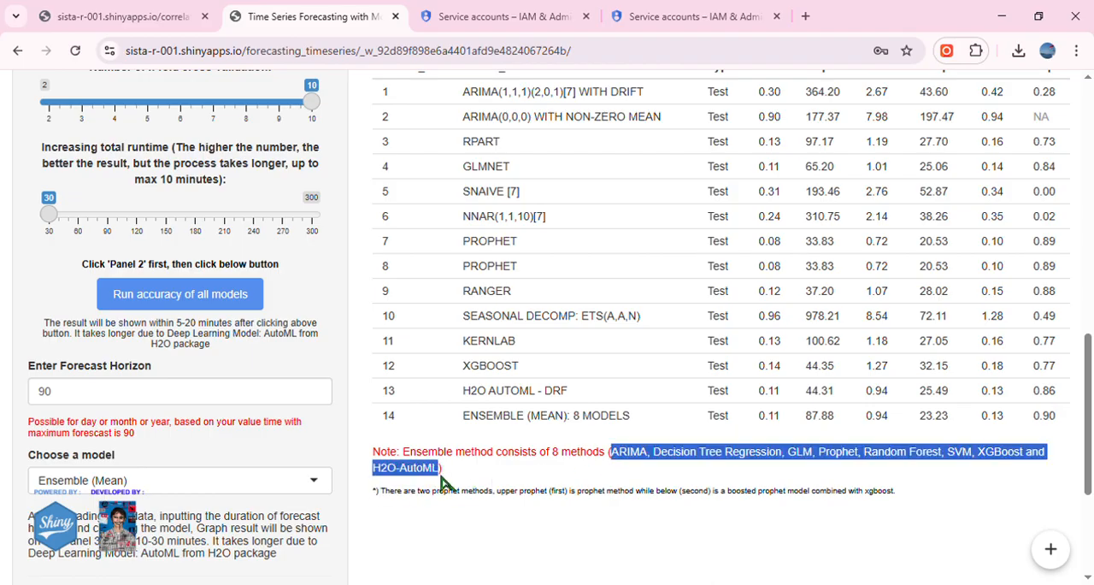
Check duplicate and missing value counts in the uploaded data preview and highlight the warning about blank values and duplicate dates.
scroll(845, 498, up, 1)
scroll(843, 496, down, 1)
scroll(652, 392, up, 10)
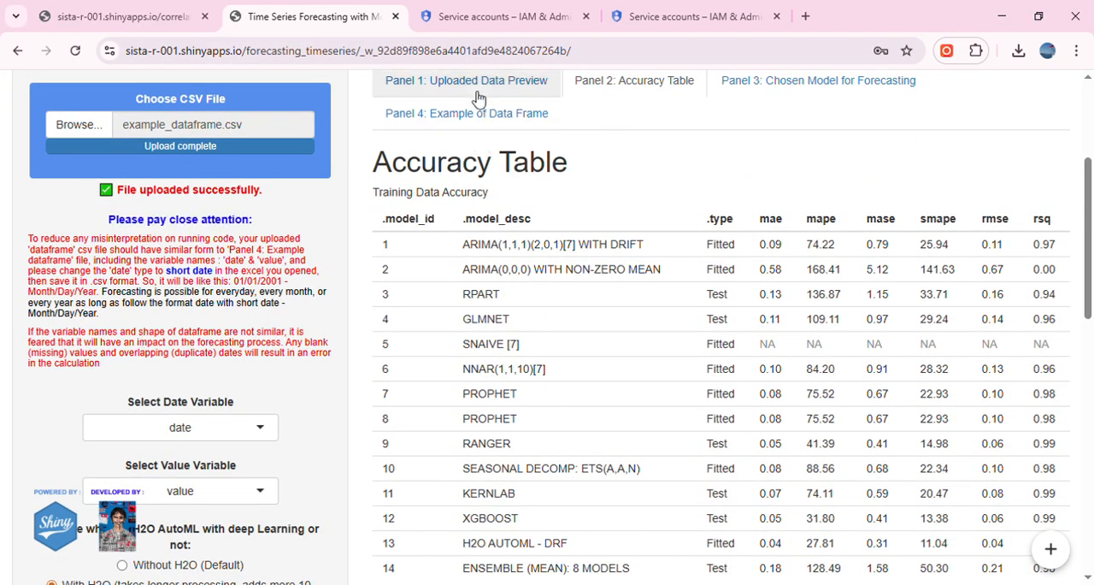
click(411, 97)
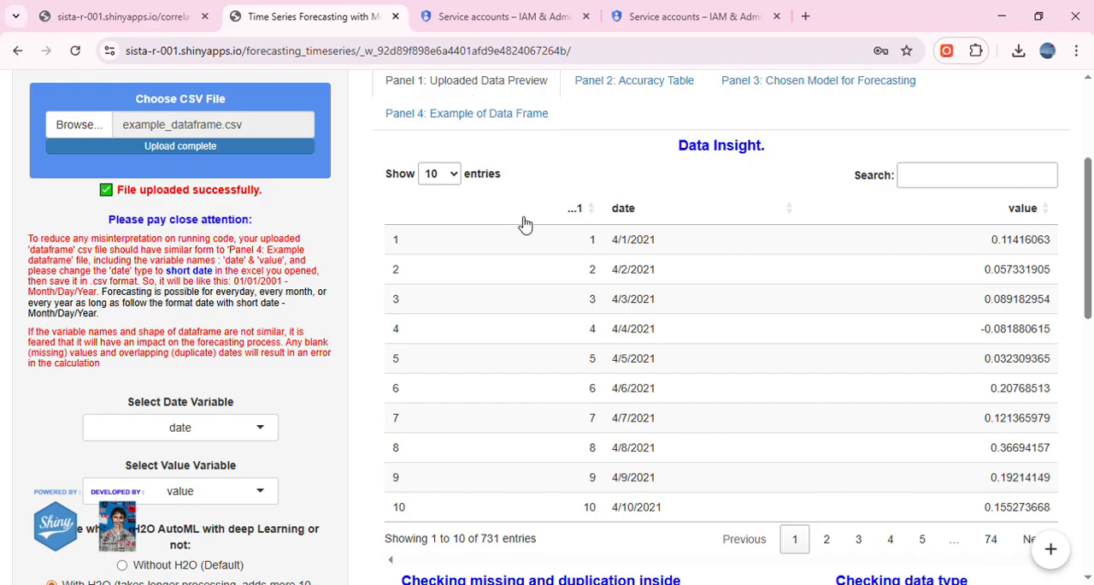
scroll(520, 219, down, 4)
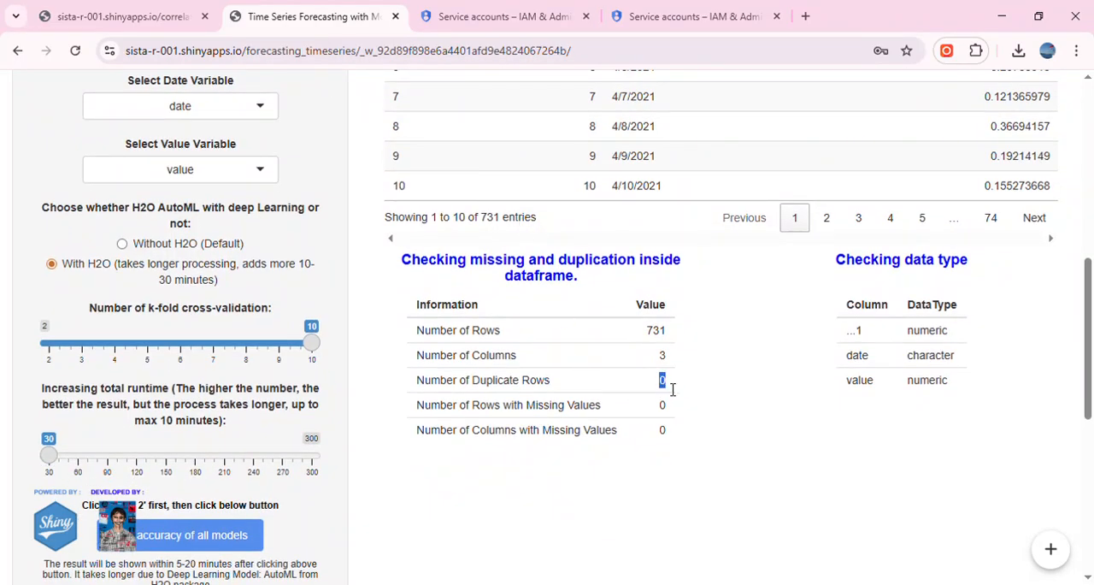
double_click(664, 406)
double_click(662, 405)
scroll(367, 394, up, 4)
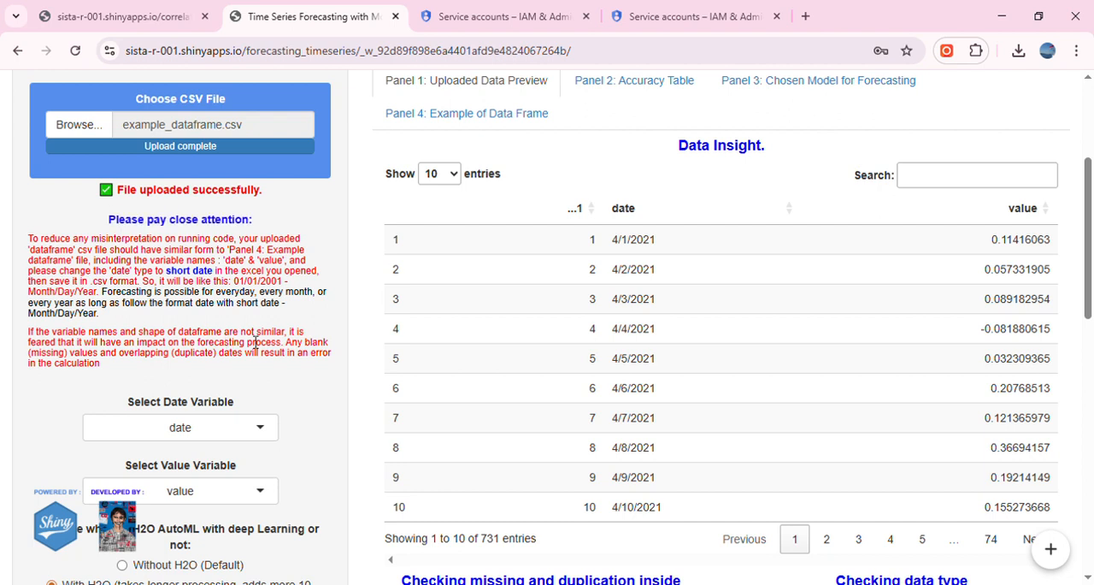
drag(287, 343, 221, 365)
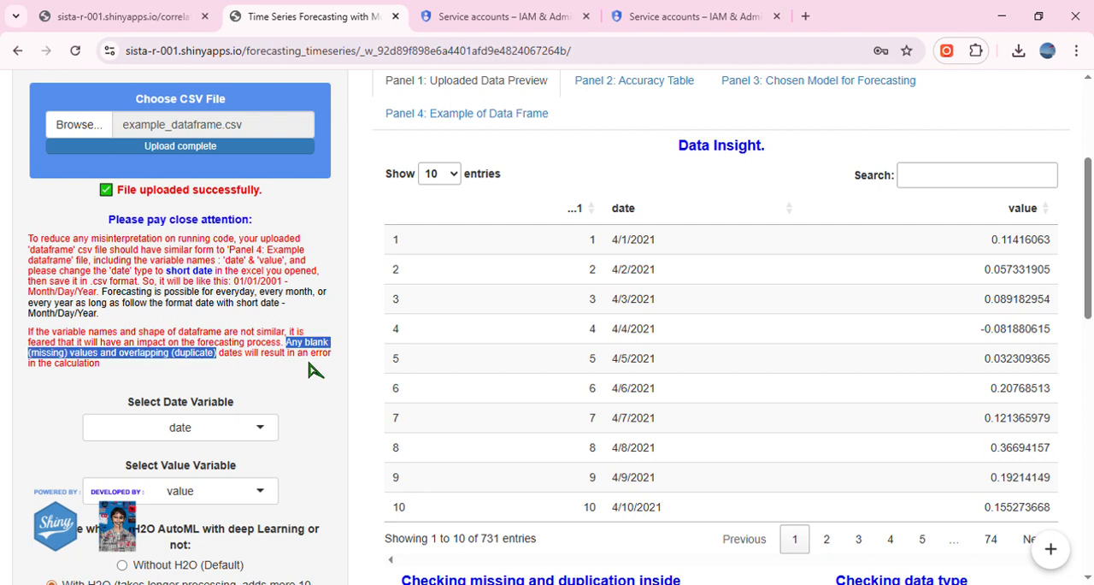
Return to the Accuracy Table and review the Testing Data Accuracy of all models.
scroll(379, 386, down, 4)
scroll(378, 385, up, 5)
click(619, 163)
scroll(434, 357, down, 5)
scroll(485, 364, down, 2)
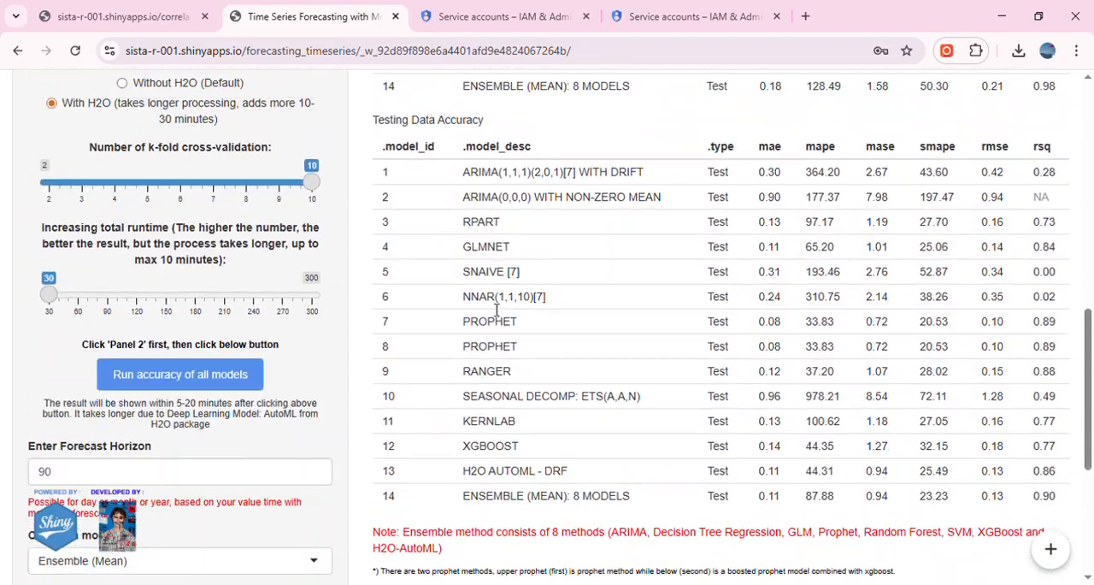
scroll(385, 416, down, 2)
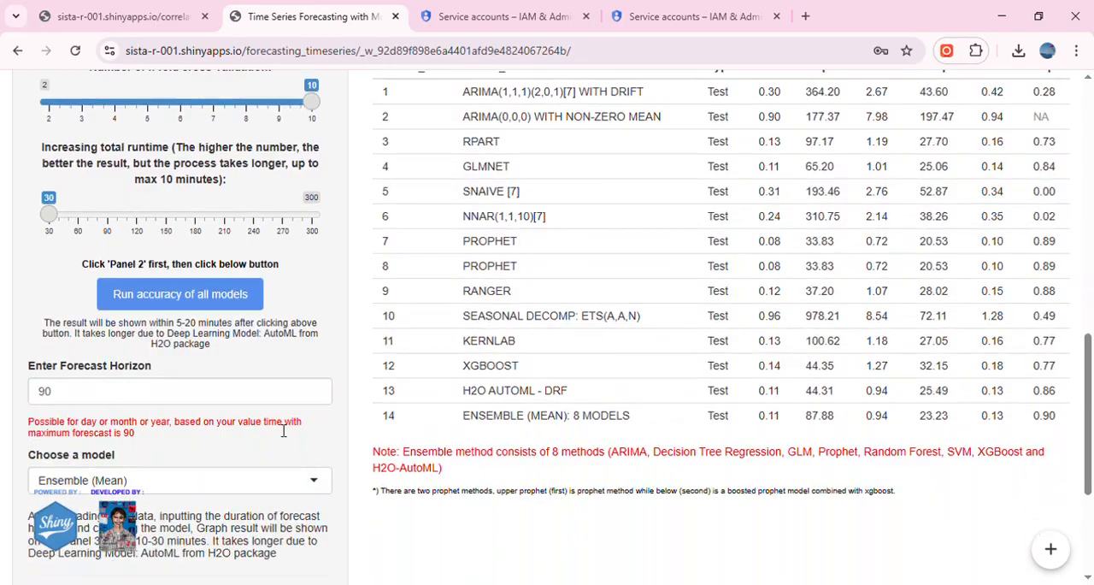
Choose ARIMA as the model for the chosen-model forecast and run it.
scroll(440, 408, up, 9)
scroll(750, 254, up, 2)
click(750, 253)
scroll(259, 383, down, 5)
scroll(259, 383, down, 6)
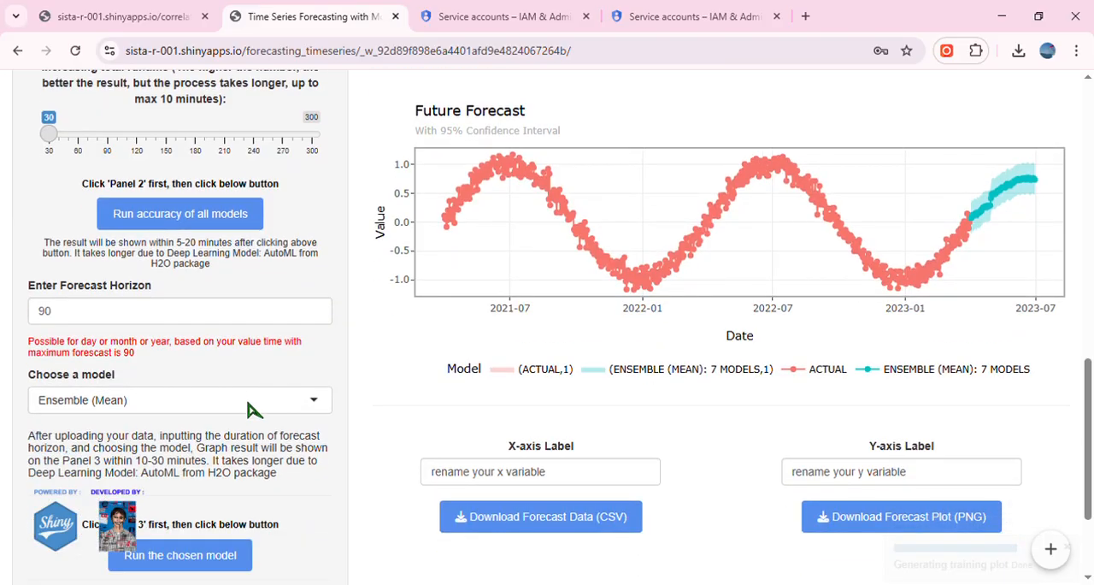
click(318, 402)
scroll(259, 437, up, 5)
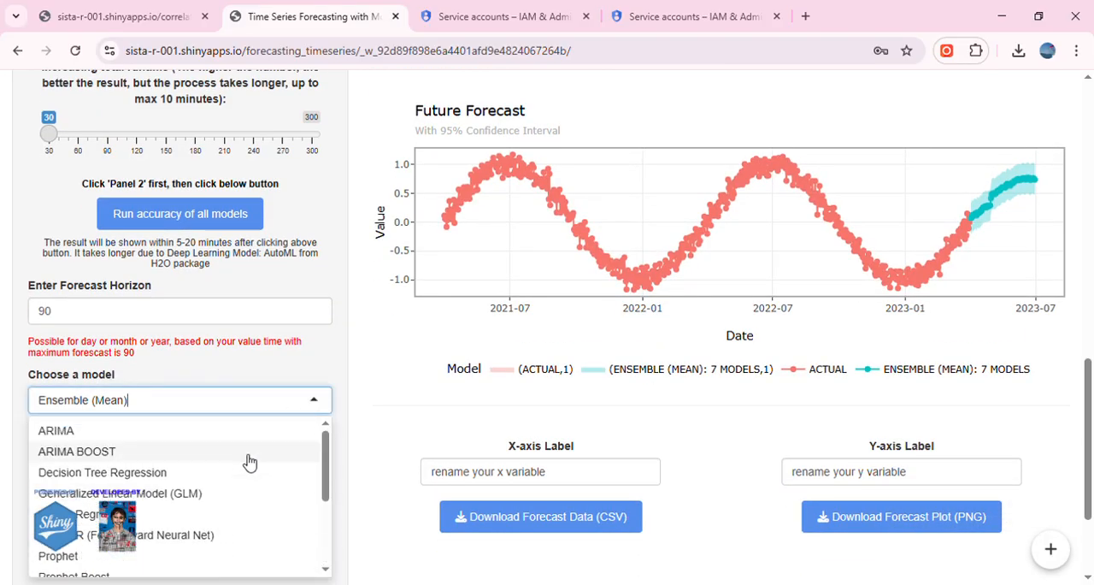
click(197, 438)
scroll(400, 422, down, 2)
click(233, 402)
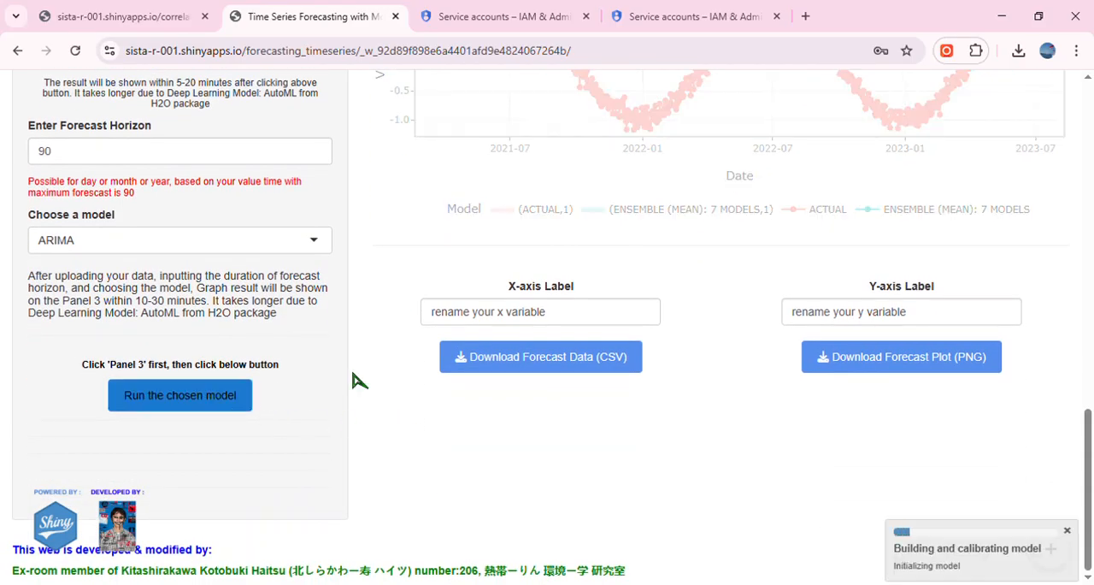
Compare ARIMA's Model Forecast vs Actual Data training plot with its Future Forecast plot.
scroll(478, 392, up, 2)
scroll(416, 398, up, 5)
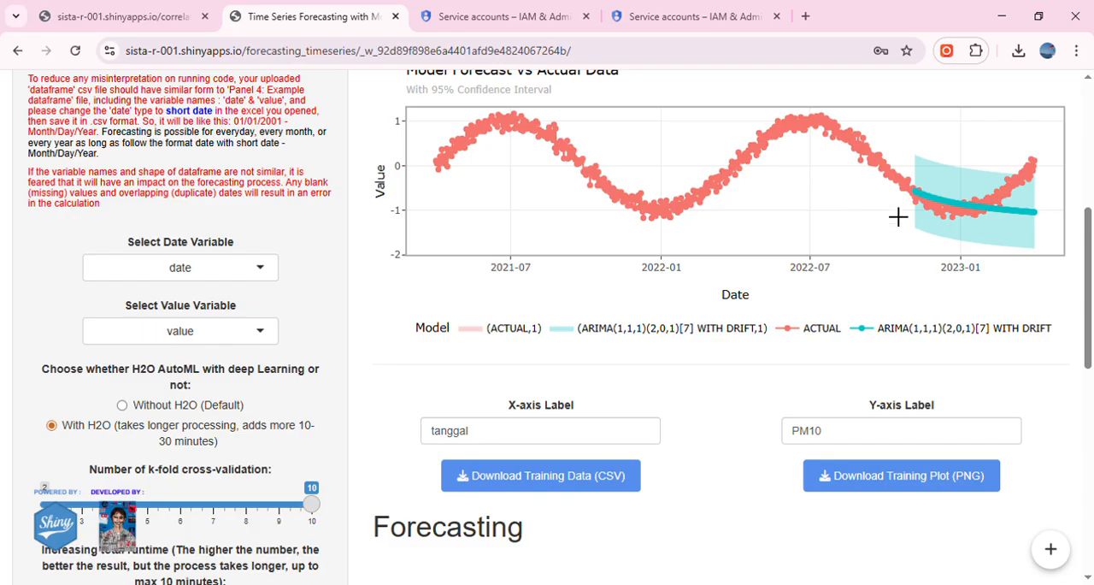
scroll(920, 254, up, 1)
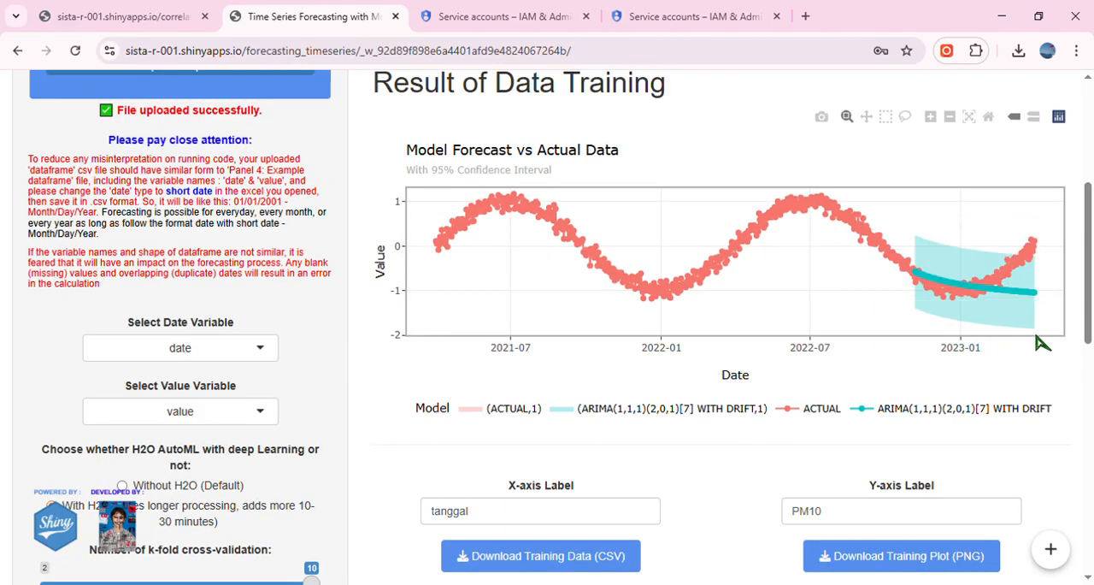
scroll(933, 313, down, 4)
scroll(933, 313, down, 2)
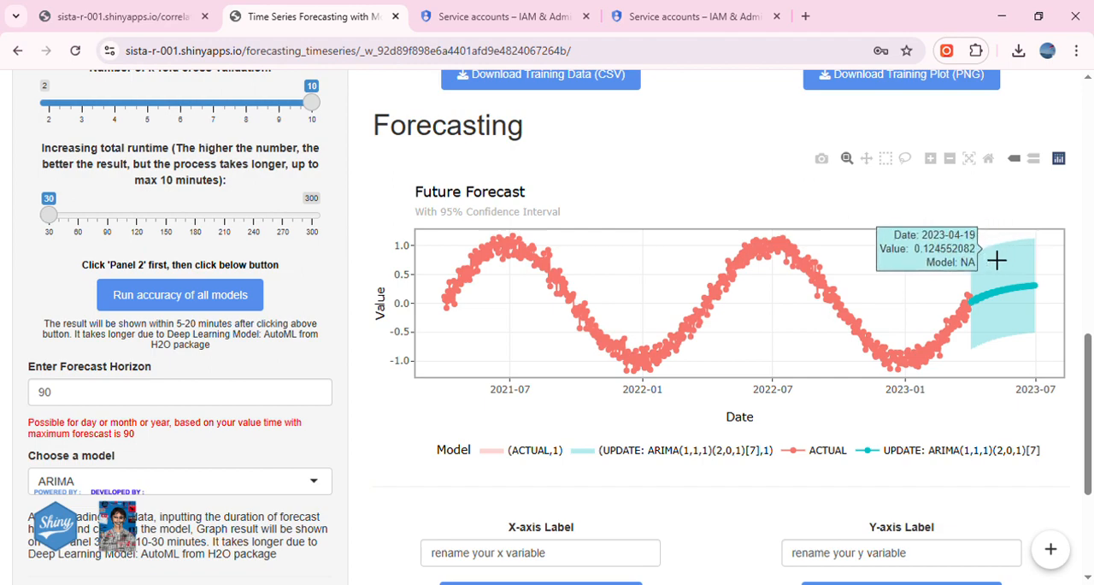
scroll(838, 310, up, 2)
scroll(836, 313, up, 5)
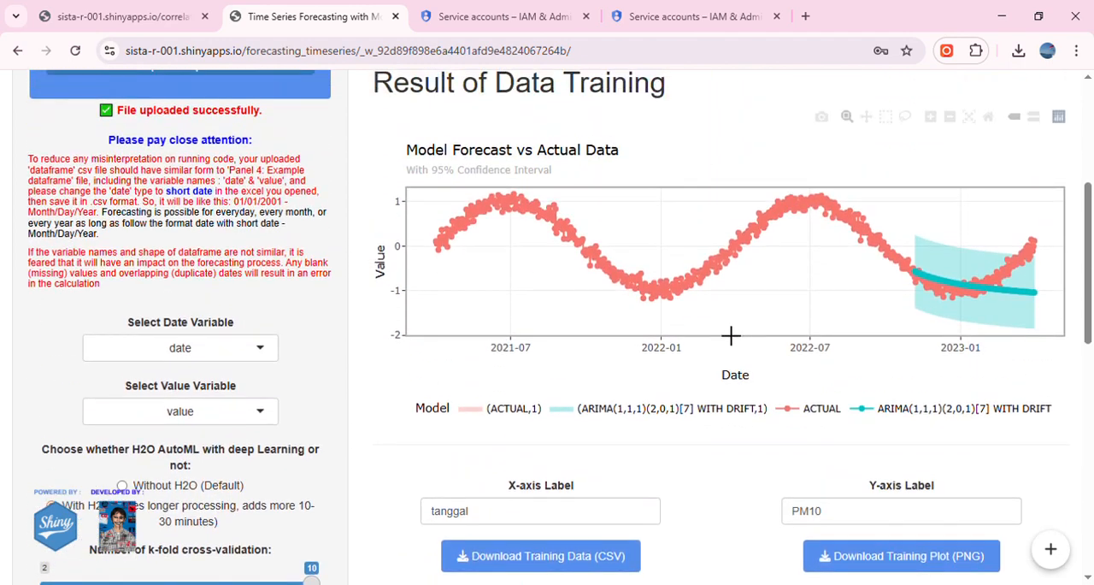
Compare ARIMA's accuracy values in the training and testing accuracy tables.
click(622, 91)
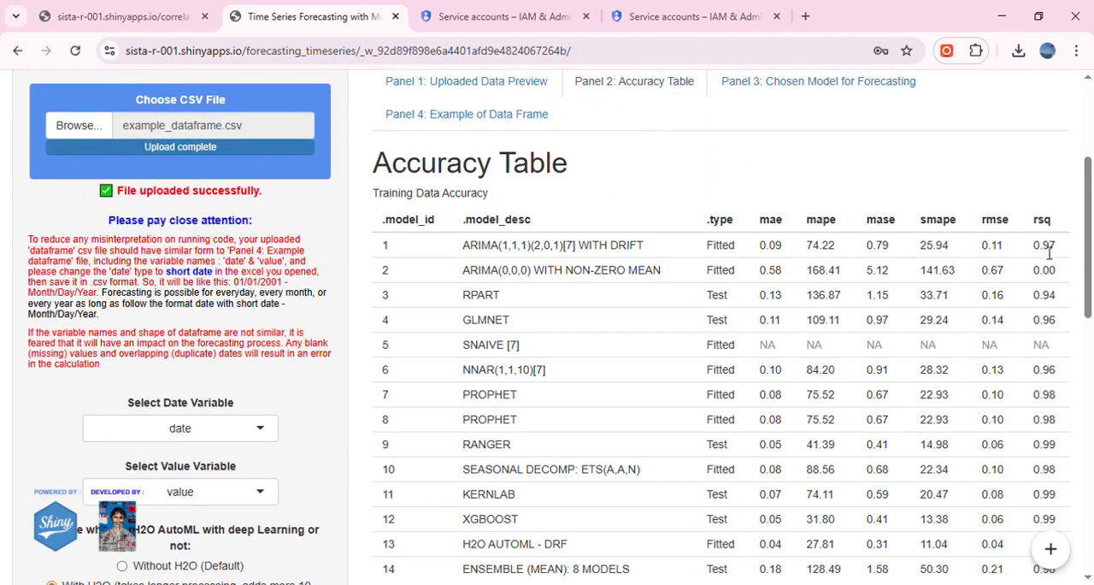
scroll(1045, 248, down, 4)
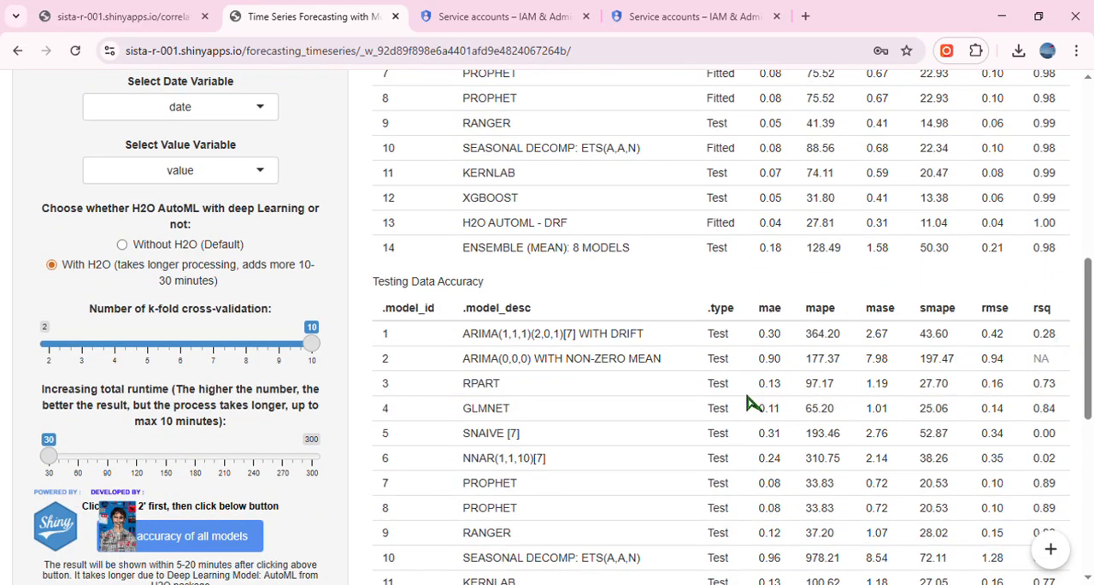
scroll(466, 411, down, 4)
scroll(471, 411, up, 10)
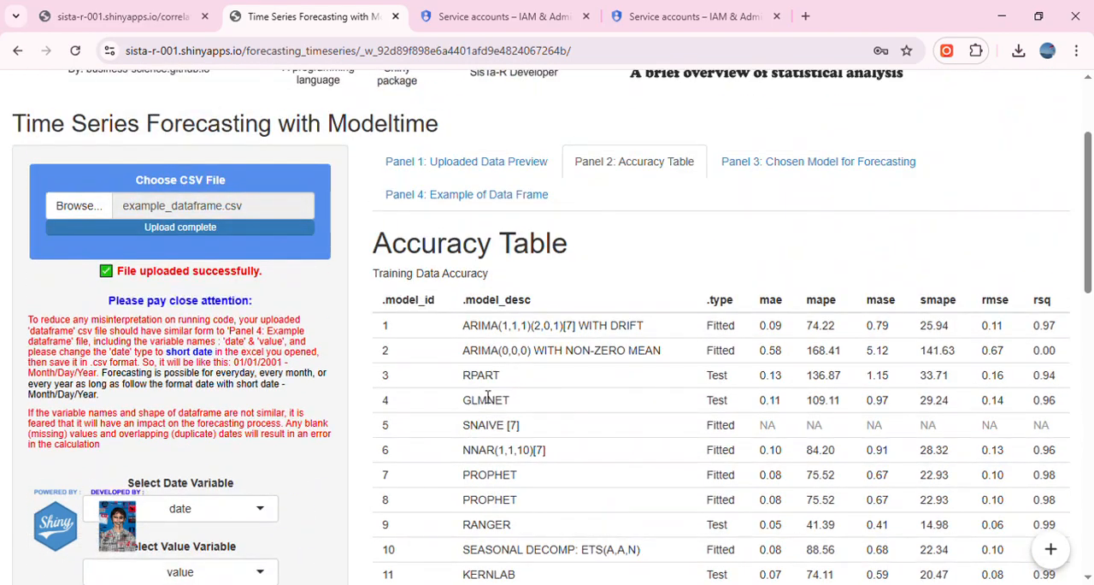
Return to the chosen model's forecasting results and highlight the word "Training" in the Result of Data Training heading.
scroll(462, 345, up, 2)
scroll(462, 345, down, 1)
scroll(462, 345, up, 1)
scroll(481, 366, down, 8)
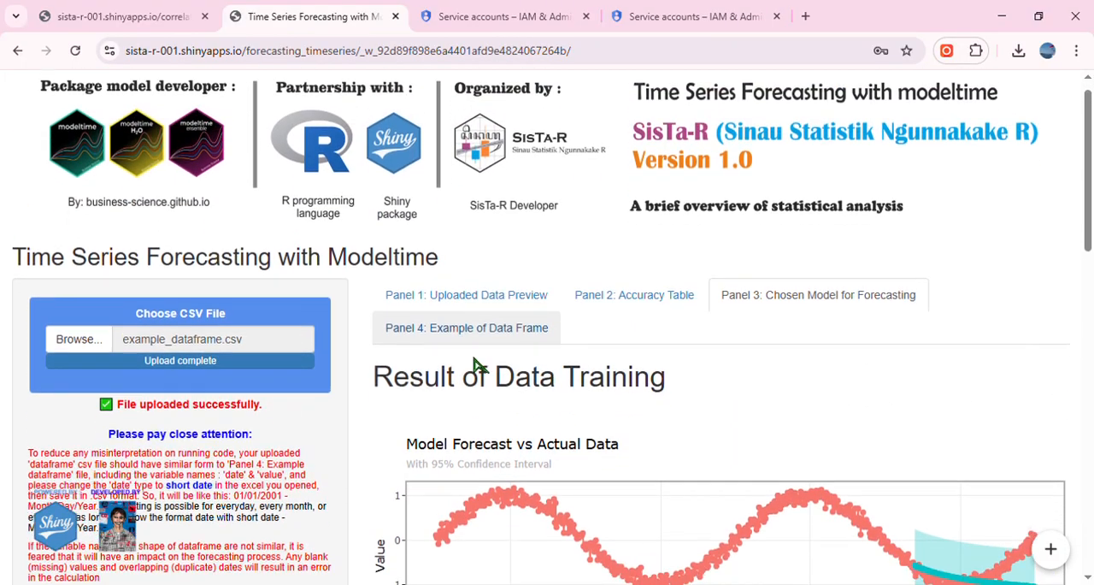
scroll(482, 366, down, 5)
scroll(482, 366, up, 13)
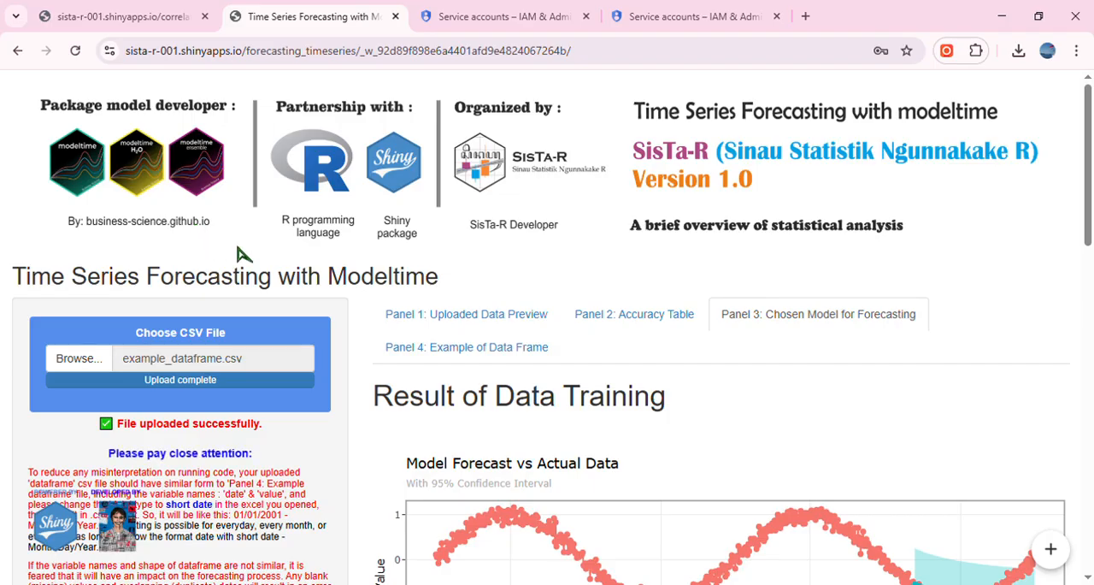
scroll(342, 301, down, 1)
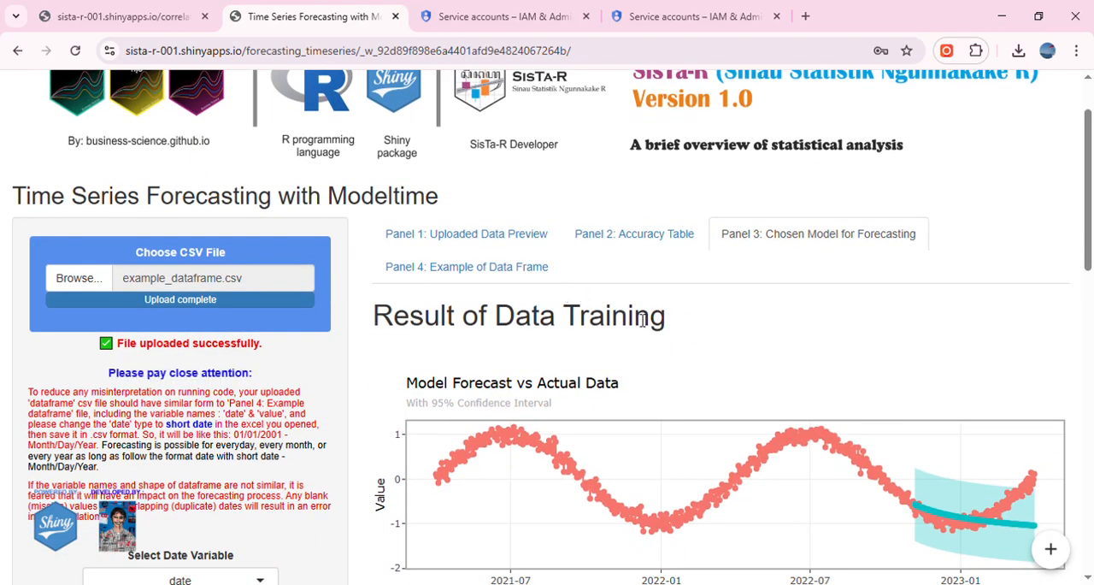
drag(671, 321, 572, 316)
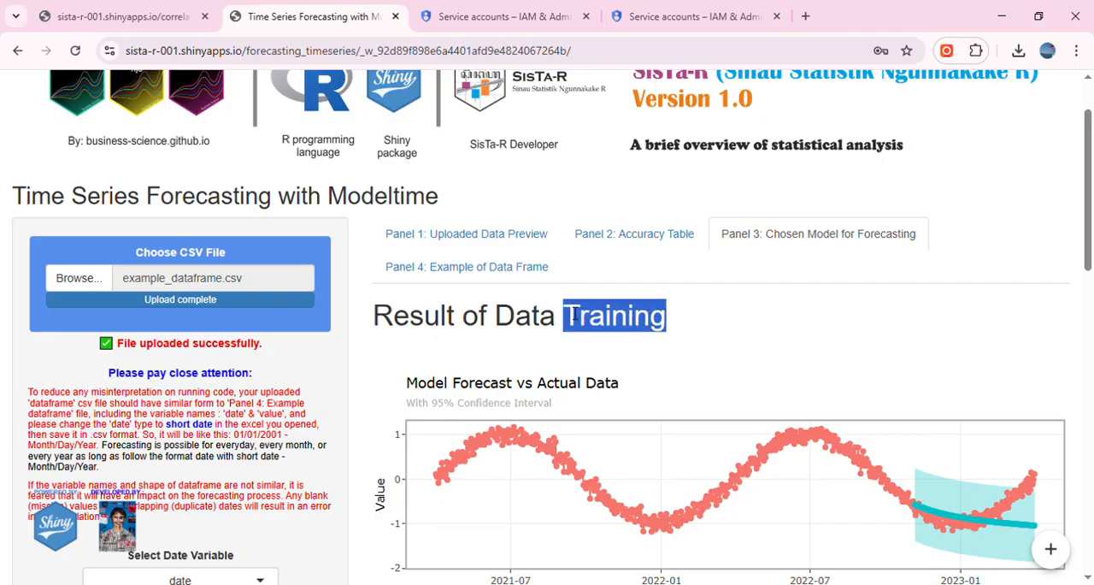